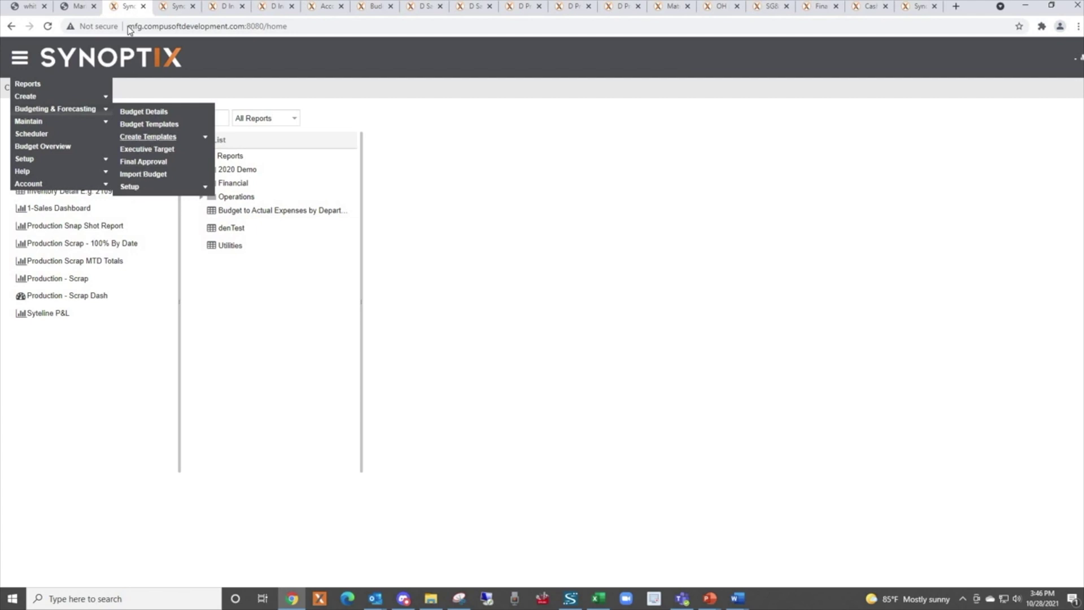
Open the budget forms page and review the Global Assumptions and Apportionment Method tables
{"action": "left_click", "coordinate": [178, 7]}
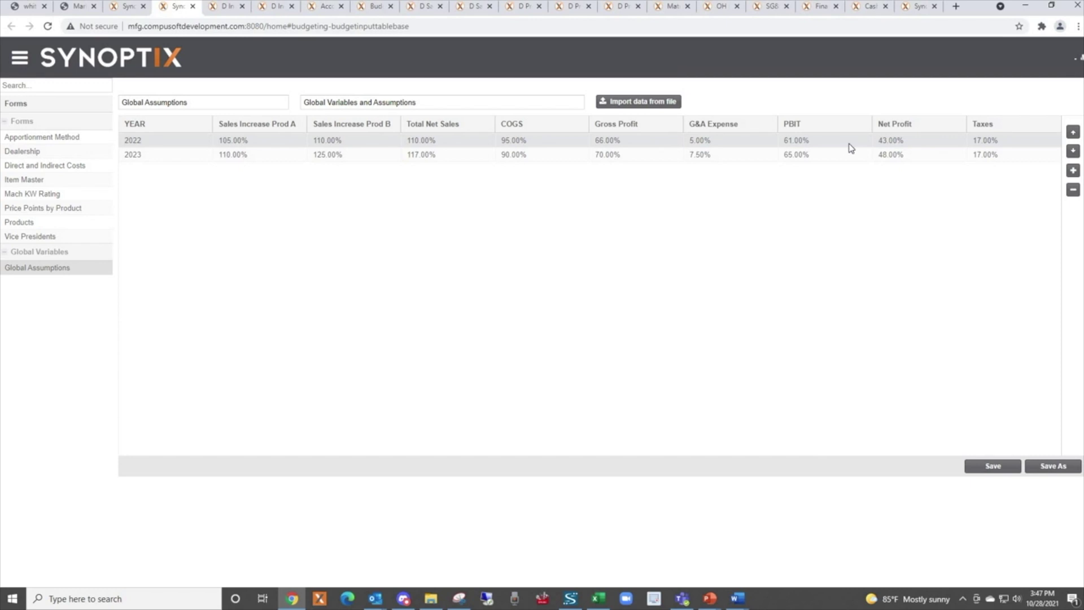
{"action": "left_click", "coordinate": [73, 143]}
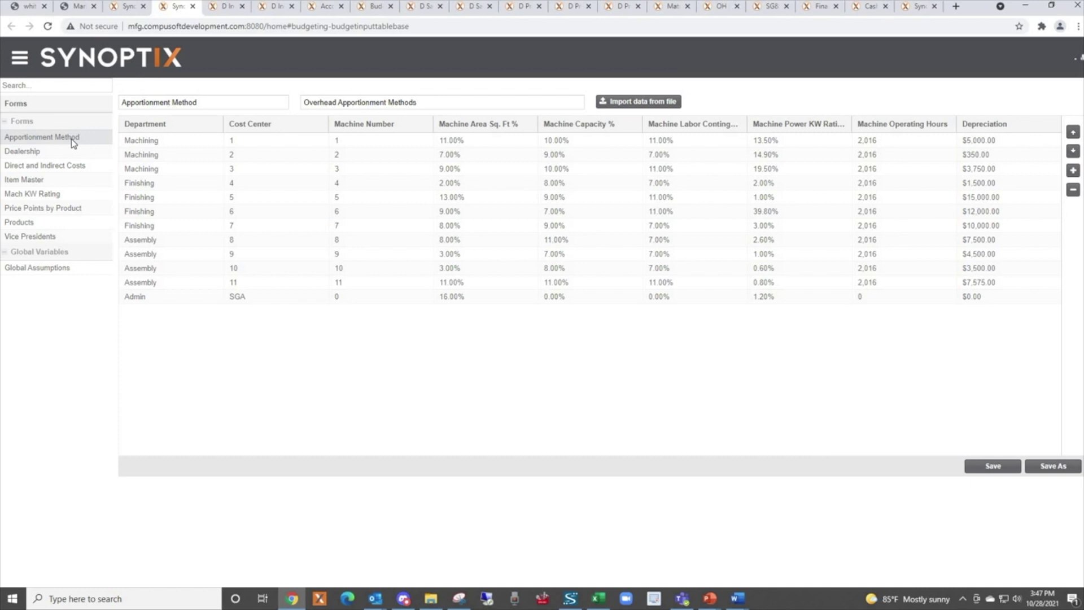
{"action": "left_click", "coordinate": [346, 229]}
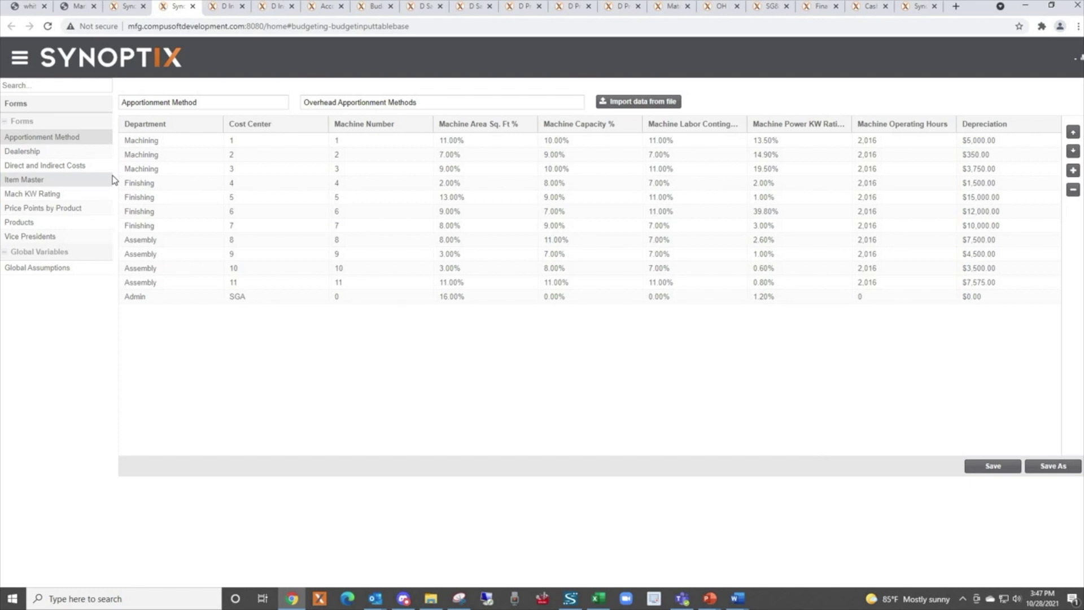
In the D Income Statement budget template, validate the accounts behind the Motor Boat Sales prior-year cell without changing them
{"action": "left_click", "coordinate": [227, 7]}
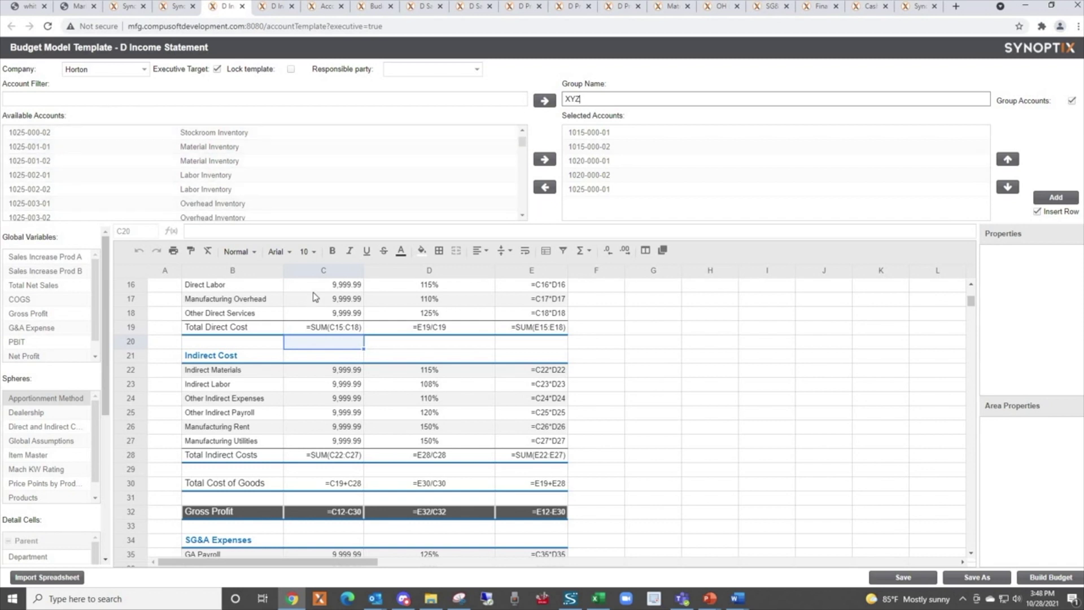
{"action": "scroll", "coordinate": [320, 299], "scroll_direction": "up", "scroll_amount": 1}
{"action": "scroll", "coordinate": [320, 299], "scroll_direction": "up", "scroll_amount": 3}
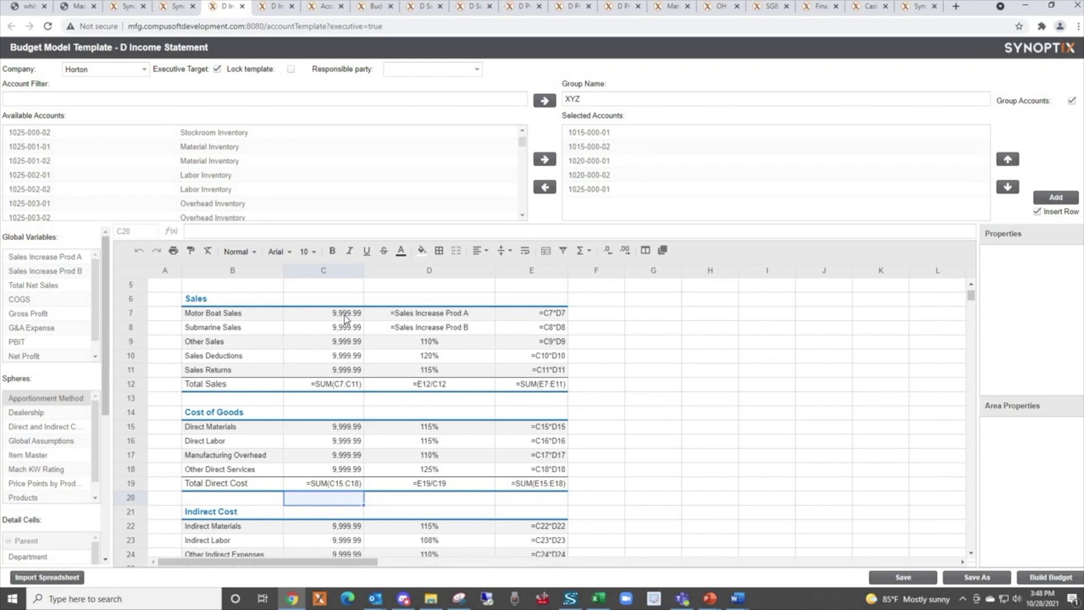
{"action": "left_click", "coordinate": [341, 314]}
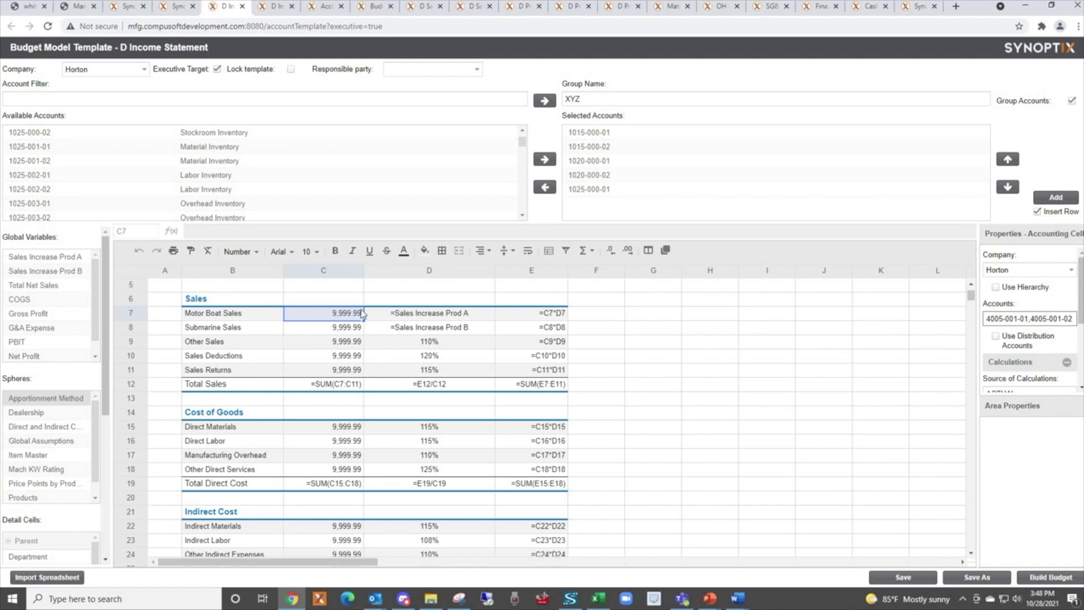
{"action": "left_click", "coordinate": [1053, 318]}
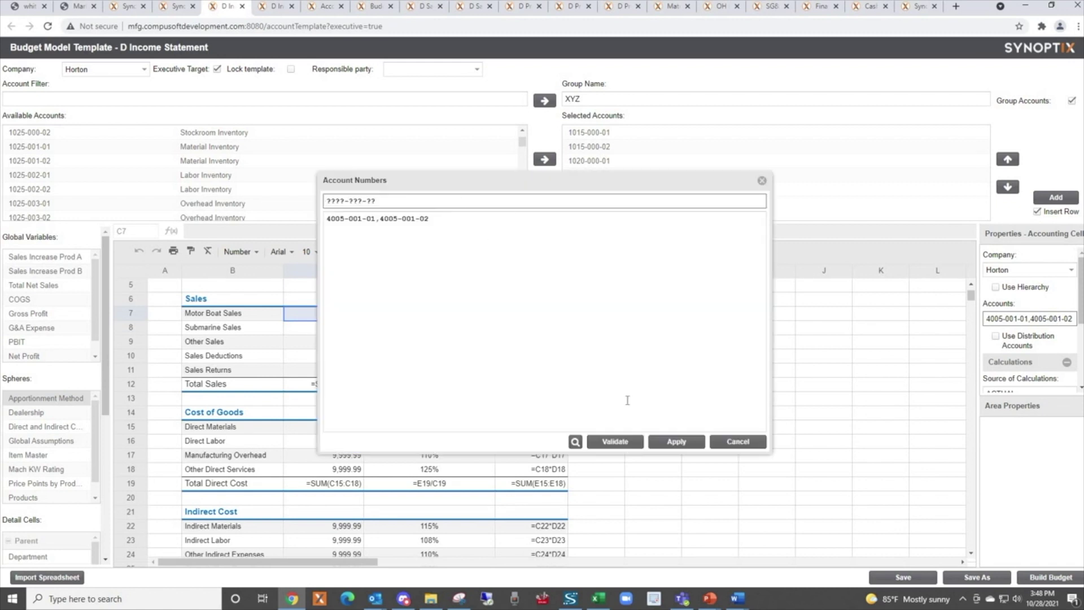
{"action": "left_click", "coordinate": [616, 441]}
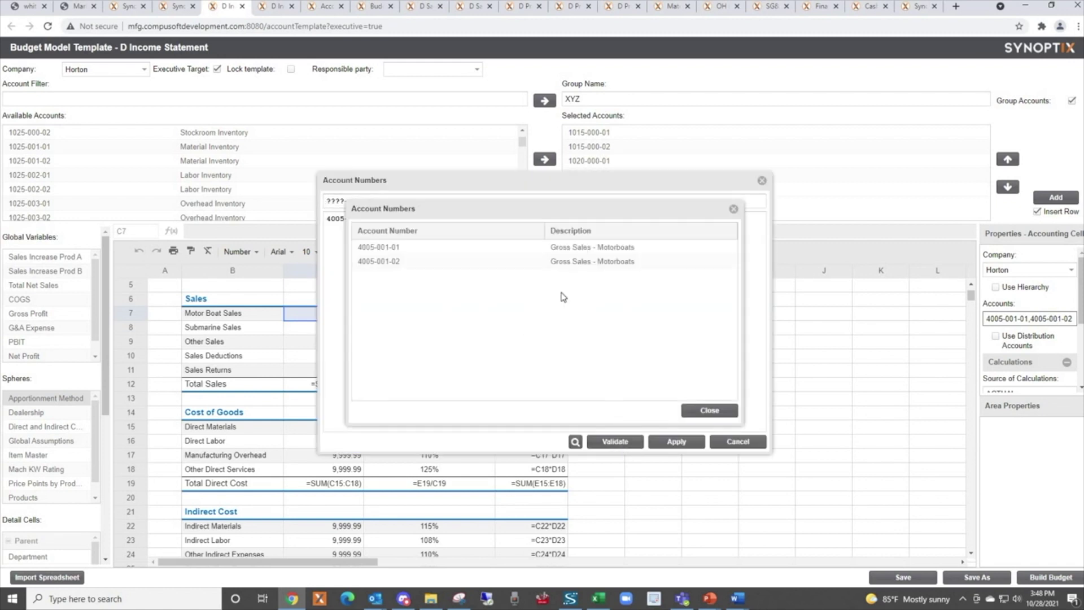
{"action": "left_click", "coordinate": [709, 410]}
{"action": "left_click", "coordinate": [740, 441]}
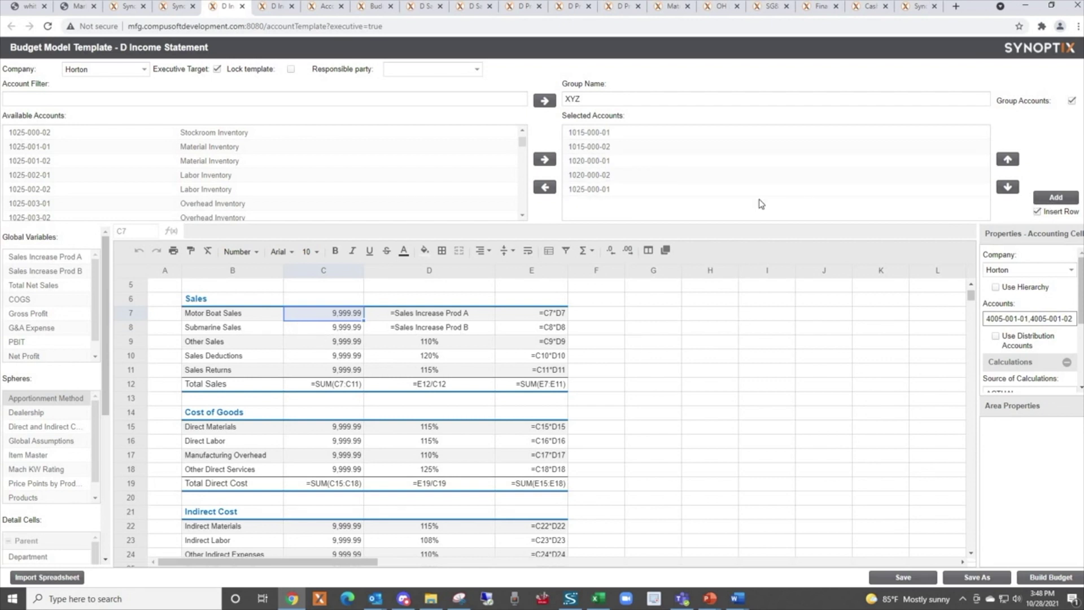
Turn off account grouping and remove every account from the template's selected accounts
{"action": "left_click", "coordinate": [1072, 101]}
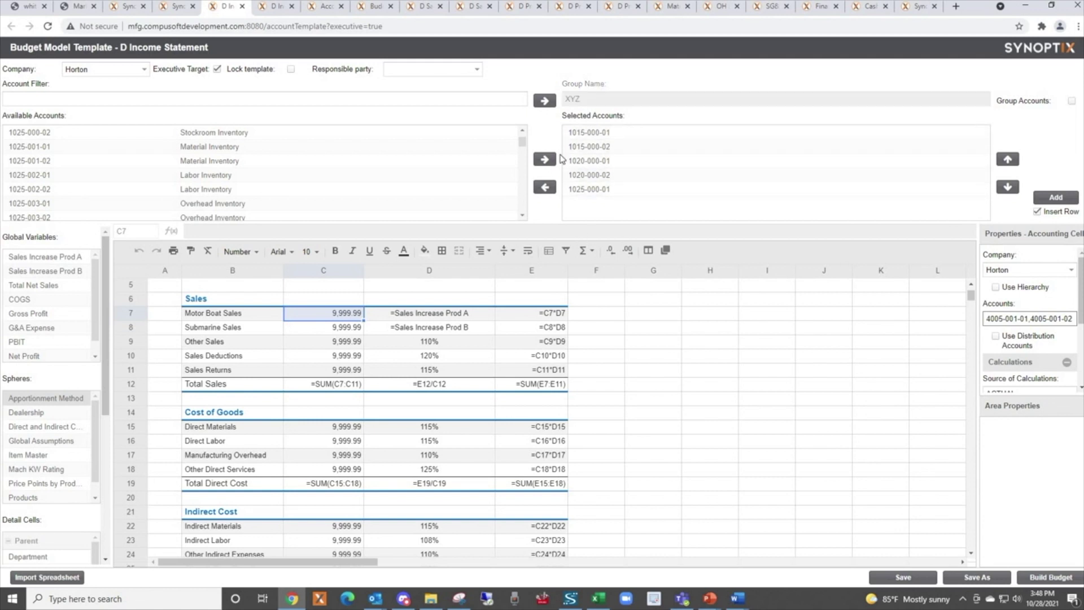
{"action": "left_click", "coordinate": [569, 133]}
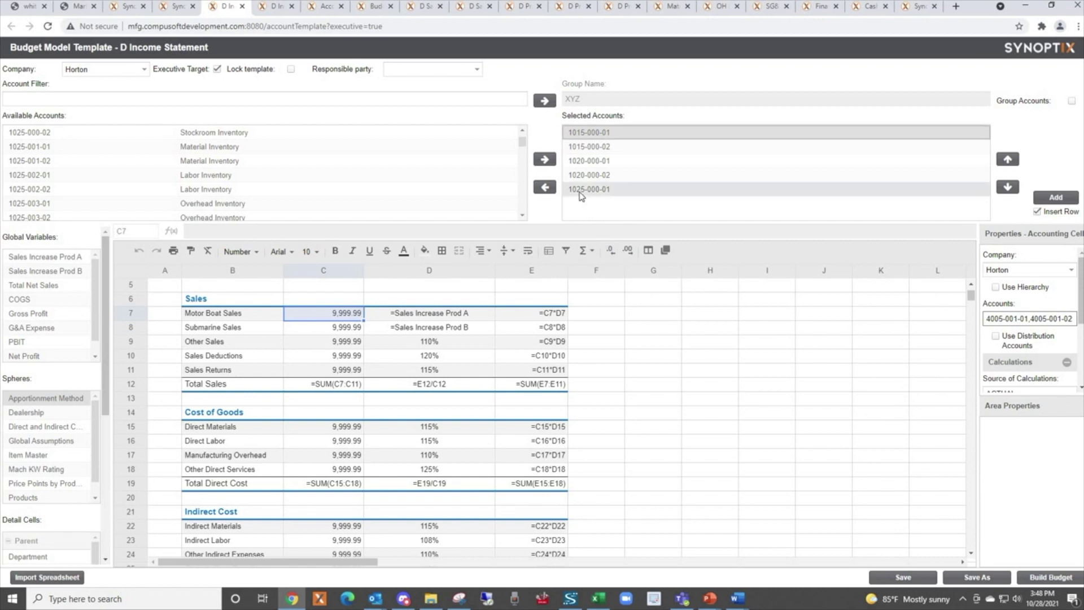
{"action": "left_click", "coordinate": [579, 193]}
{"action": "left_click", "coordinate": [545, 187]}
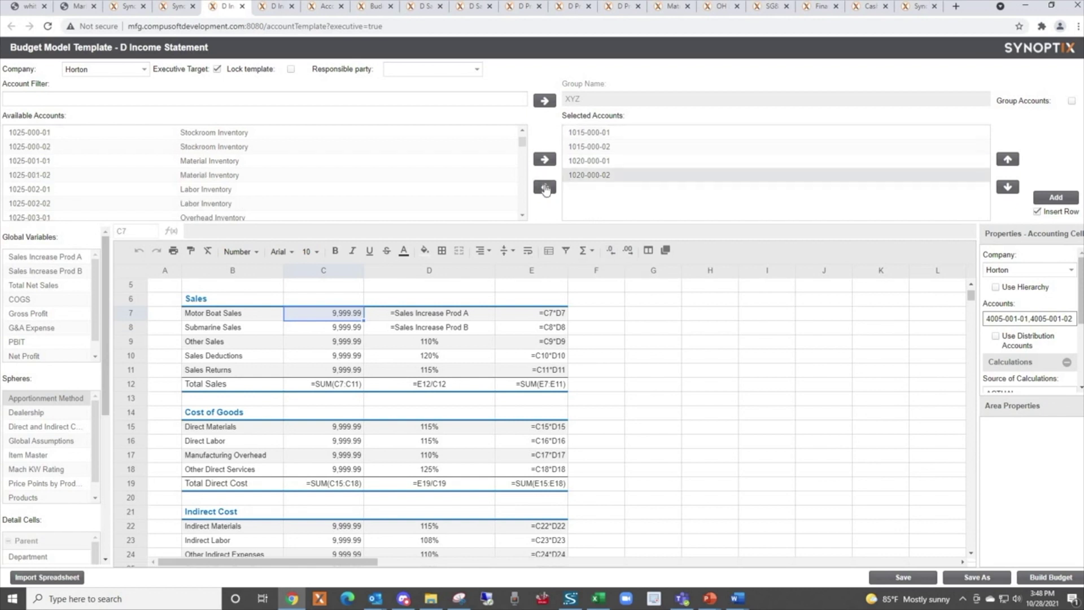
{"action": "left_click", "coordinate": [567, 163]}
{"action": "left_click", "coordinate": [545, 188]}
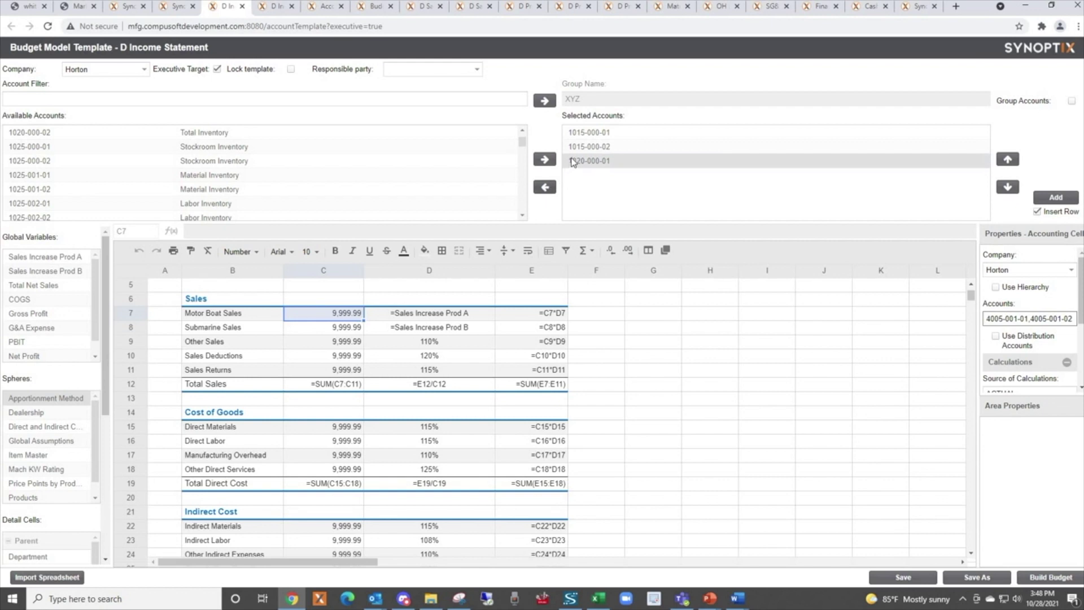
{"action": "left_click", "coordinate": [574, 150]}
{"action": "left_click", "coordinate": [545, 188]}
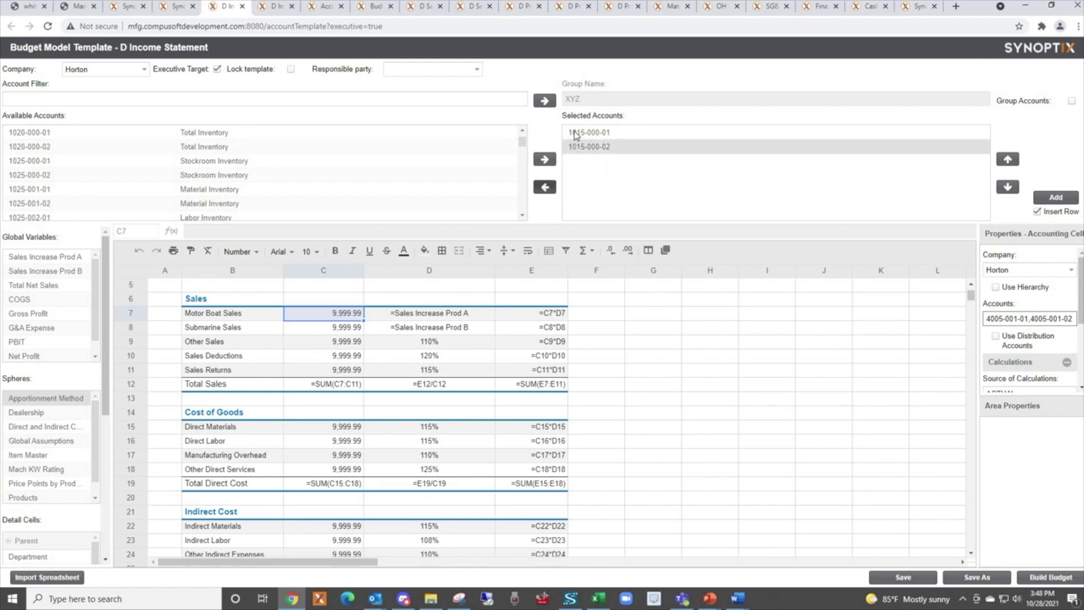
{"action": "left_click", "coordinate": [550, 190]}
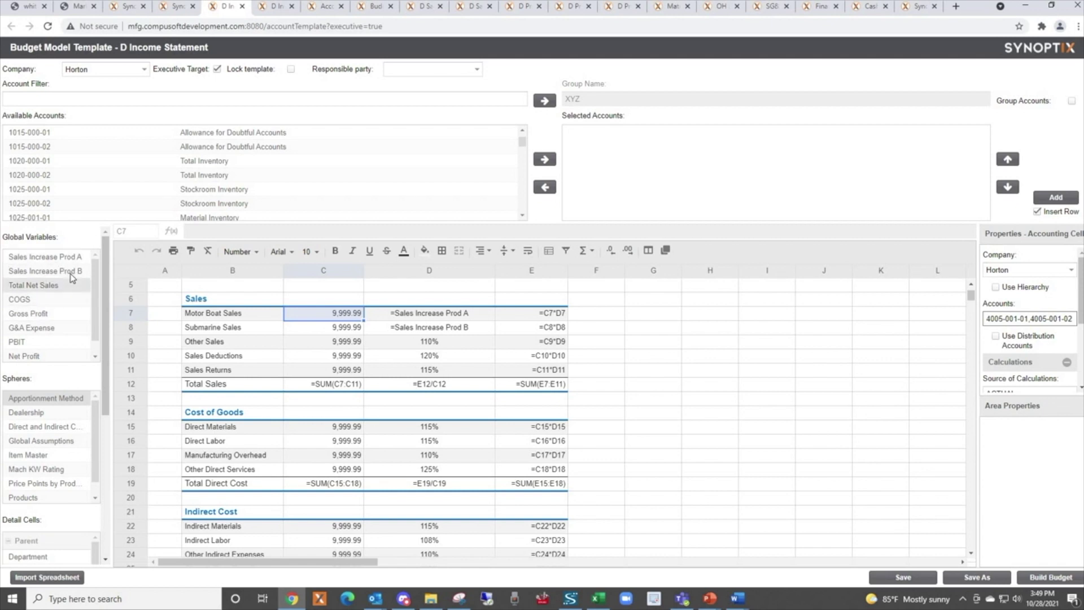
Examine the global variables and the sales, cost of goods and indirect cost formulas of the D Income Statement template
{"action": "left_click", "coordinate": [17, 271]}
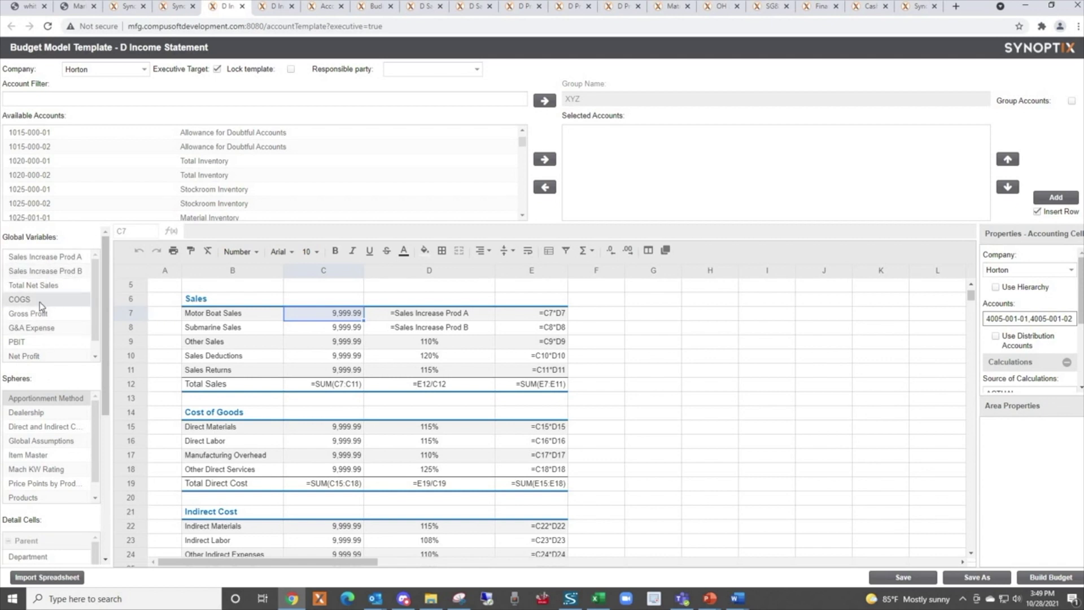
{"action": "scroll", "coordinate": [273, 472], "scroll_direction": "down", "scroll_amount": 3}
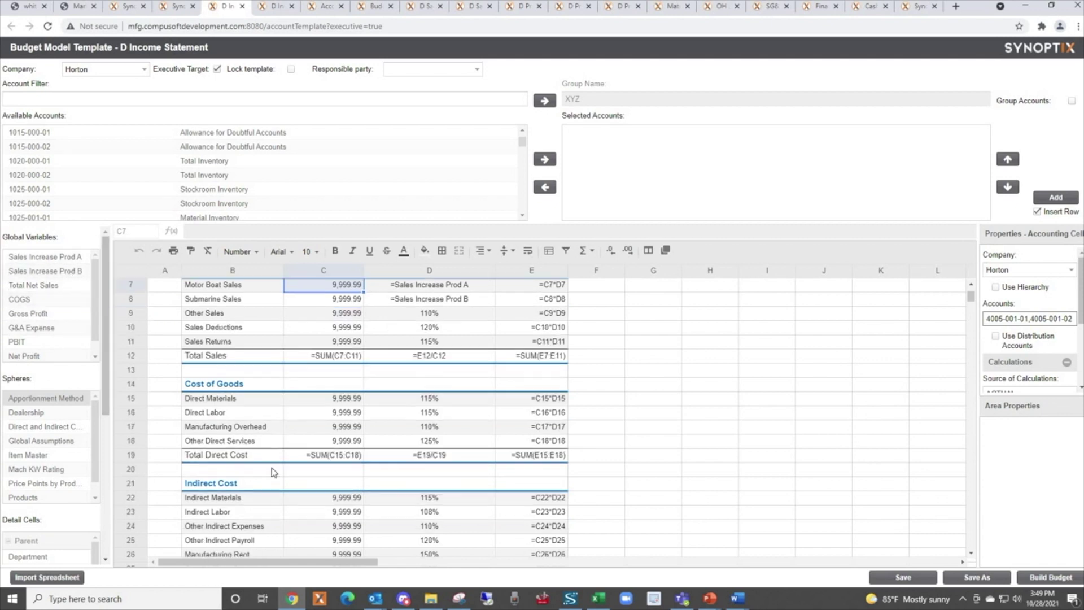
{"action": "scroll", "coordinate": [273, 472], "scroll_direction": "down", "scroll_amount": 1}
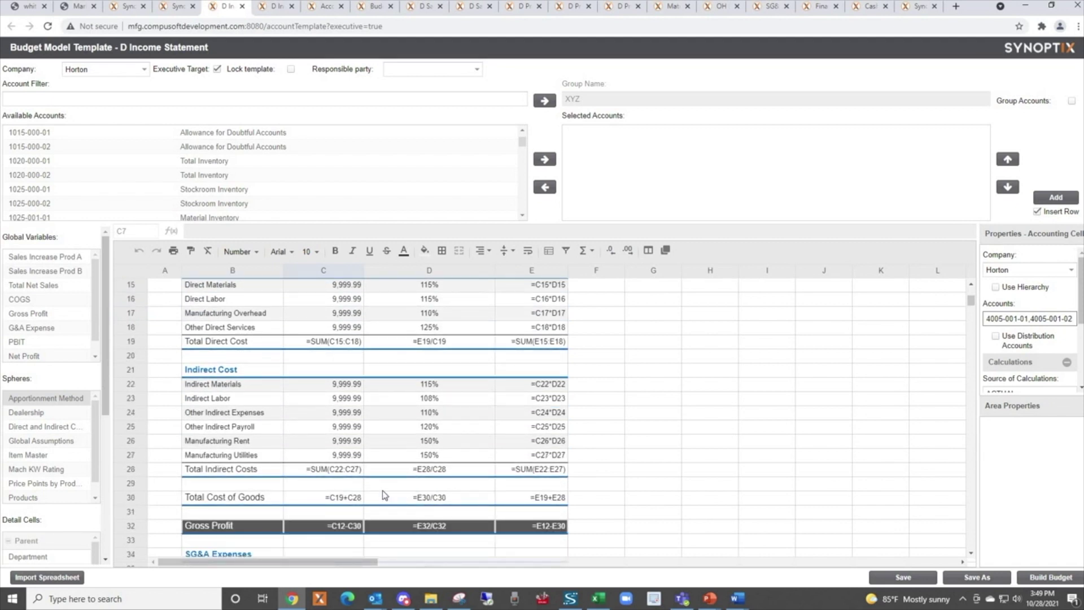
{"action": "scroll", "coordinate": [540, 406], "scroll_direction": "up", "scroll_amount": 1}
{"action": "scroll", "coordinate": [540, 407], "scroll_direction": "up", "scroll_amount": 3}
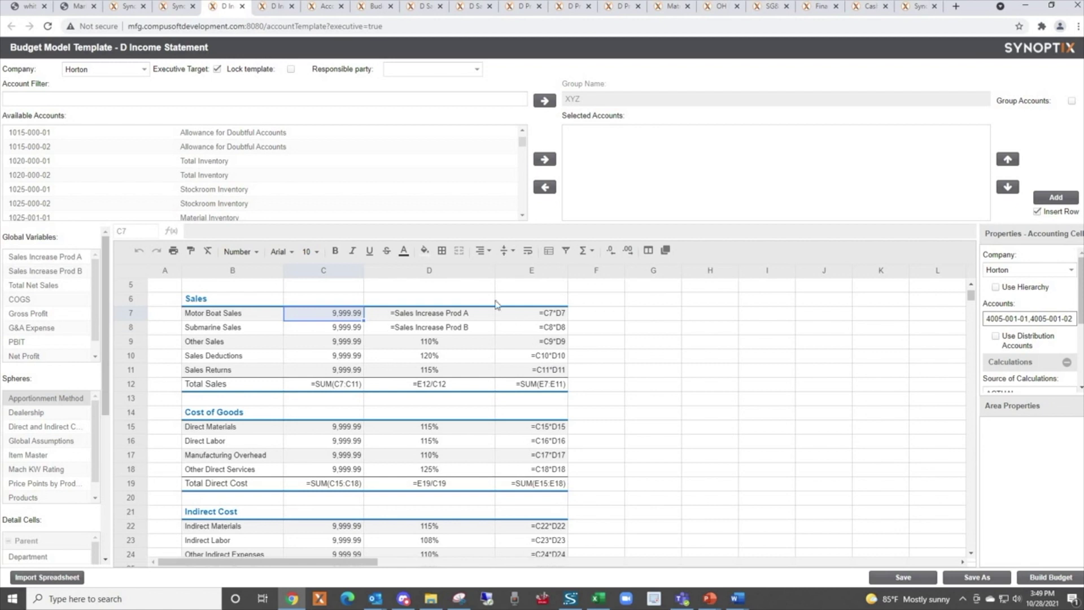
Review the 2022 Executive Target income statement with its prior year, percent change and target columns
{"action": "left_click", "coordinate": [274, 8]}
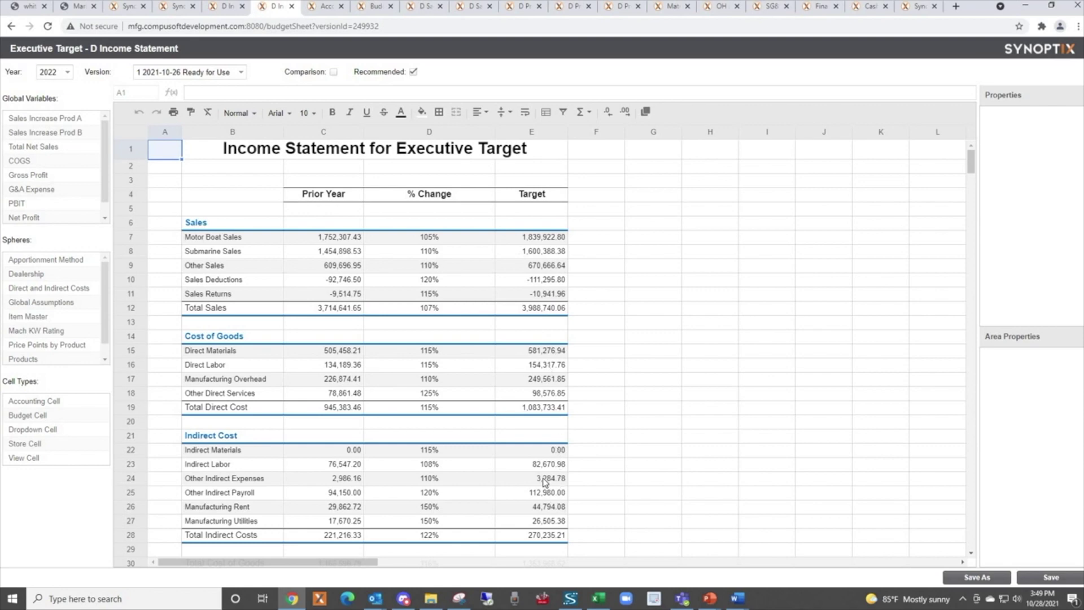
{"action": "scroll", "coordinate": [544, 482], "scroll_direction": "down", "scroll_amount": 5}
{"action": "scroll", "coordinate": [542, 479], "scroll_direction": "down", "scroll_amount": 1}
{"action": "scroll", "coordinate": [516, 371], "scroll_direction": "up", "scroll_amount": 5}
{"action": "scroll", "coordinate": [514, 370], "scroll_direction": "up", "scroll_amount": 1}
Examine the Horton Boats 2022 account distribution by vice president, dealer and product, including the top-level vice president split
{"action": "left_click", "coordinate": [325, 8]}
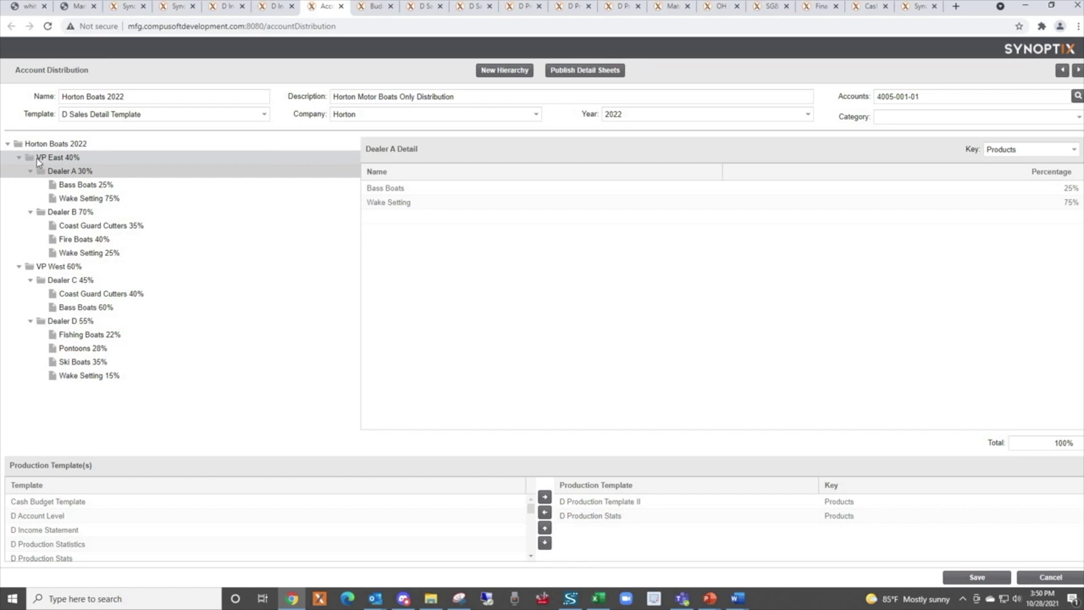
{"action": "left_click", "coordinate": [7, 145]}
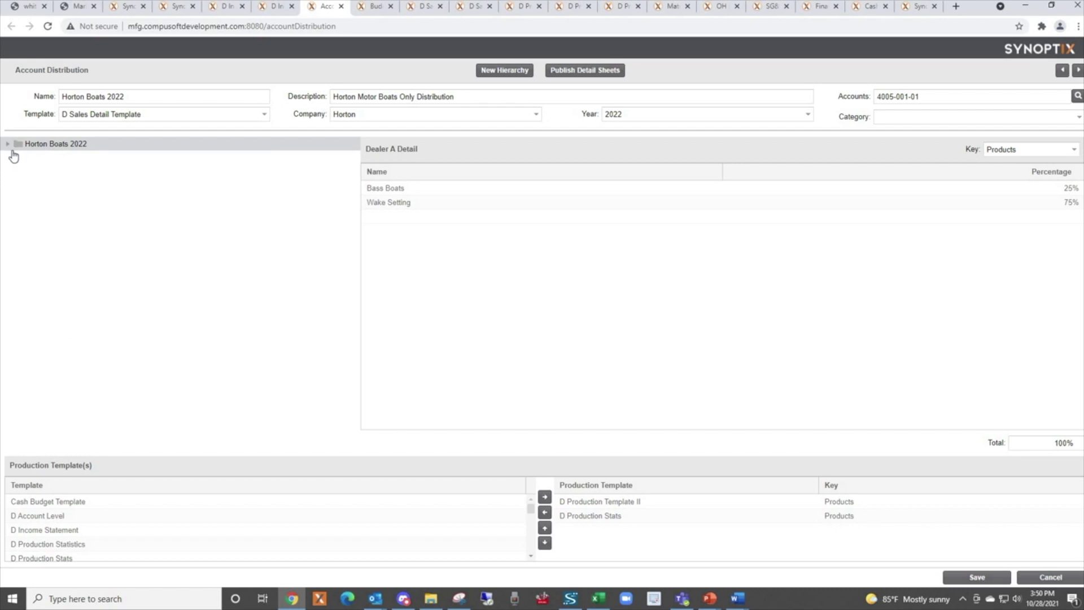
{"action": "left_click", "coordinate": [8, 144]}
{"action": "left_click", "coordinate": [20, 159]}
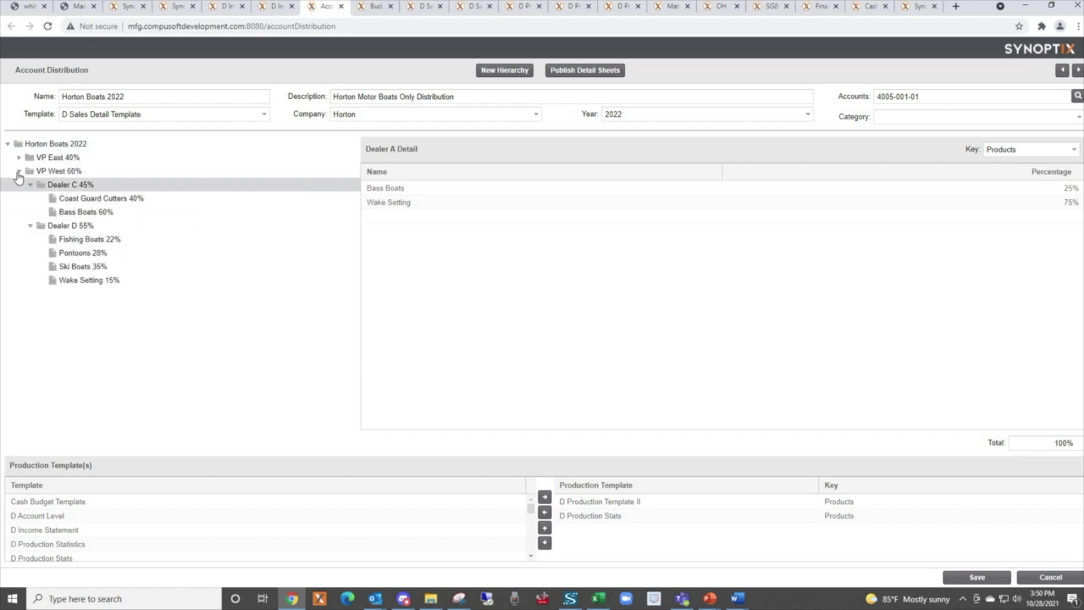
{"action": "left_click", "coordinate": [18, 171]}
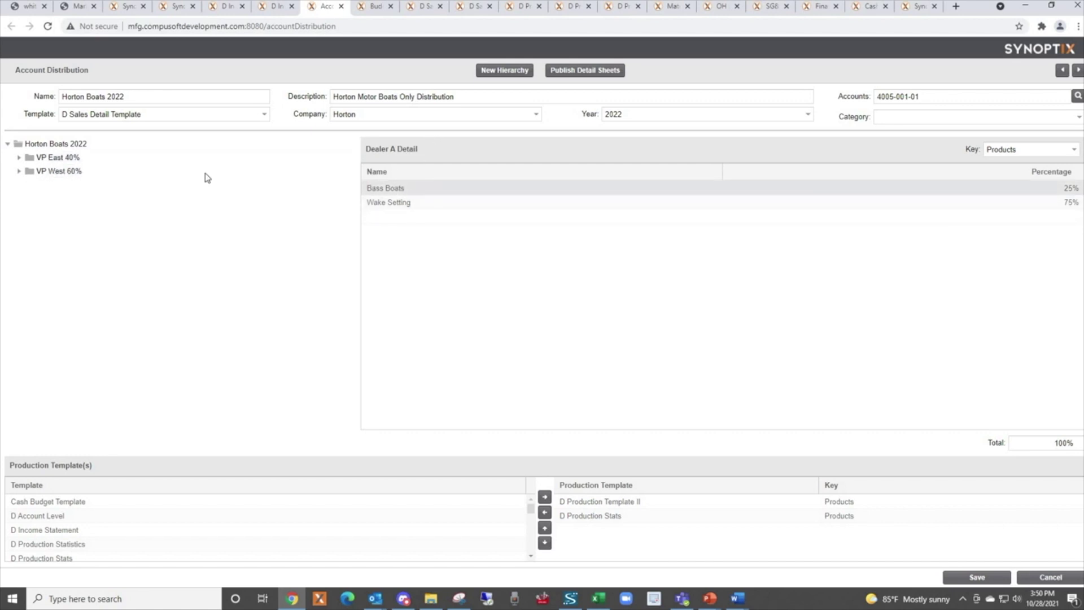
{"action": "left_click", "coordinate": [80, 145]}
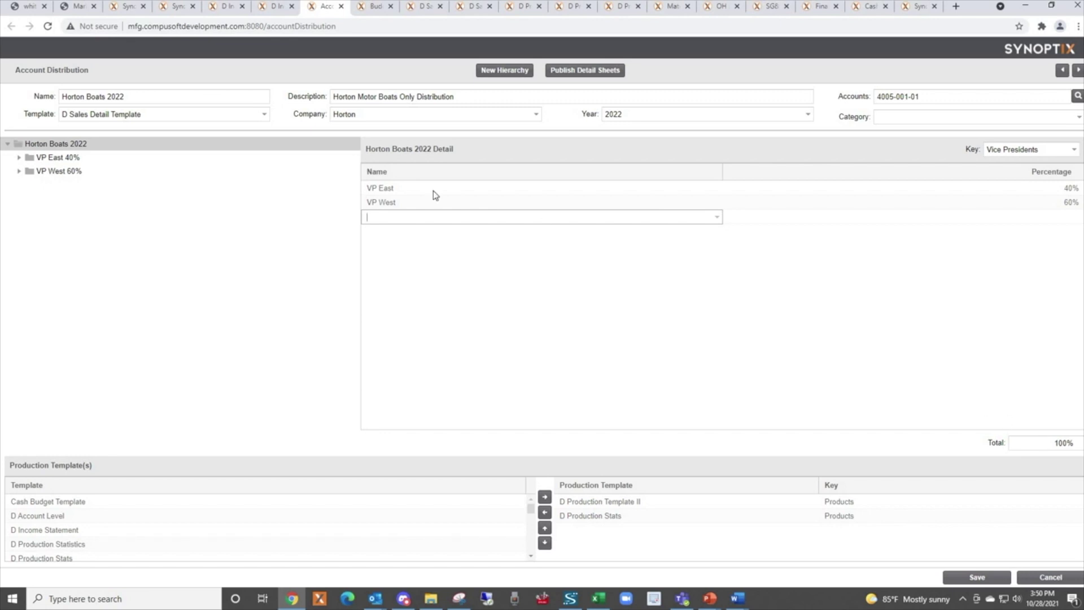
{"action": "left_click", "coordinate": [19, 158]}
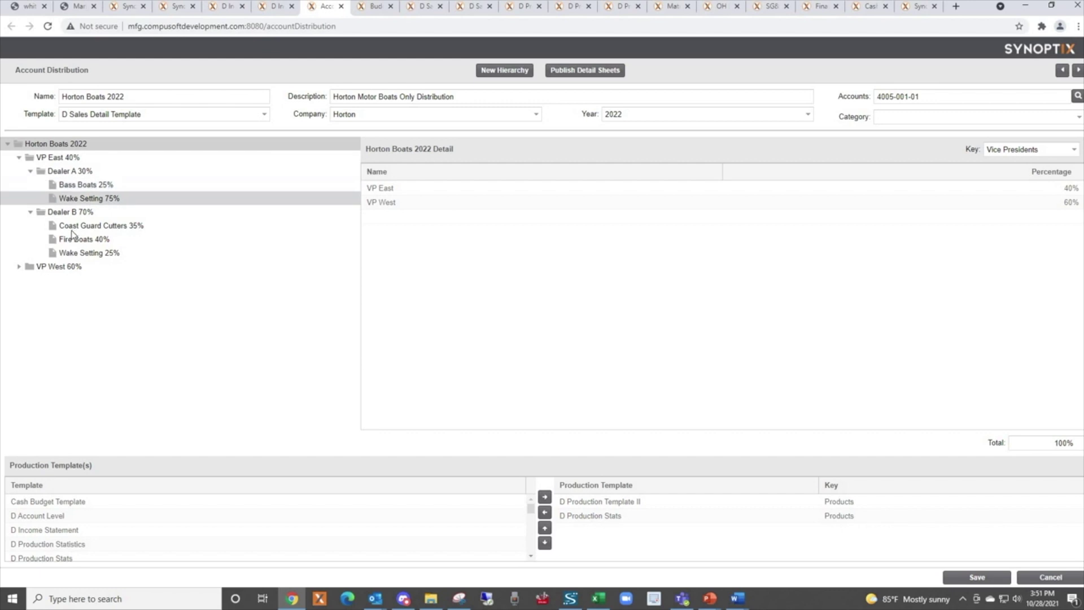
{"action": "left_click", "coordinate": [19, 267]}
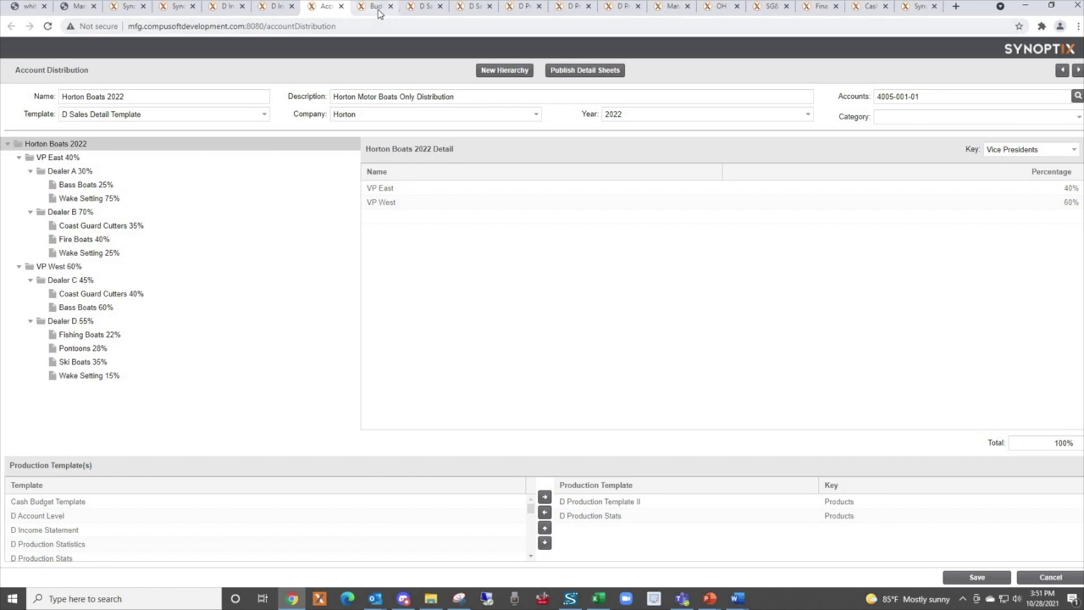
In the Horton Boats 2022 VP East Dealer A sales detail sheet, set Wake Setting's January sales Managers Adjustment to 2
{"action": "left_click", "coordinate": [424, 7]}
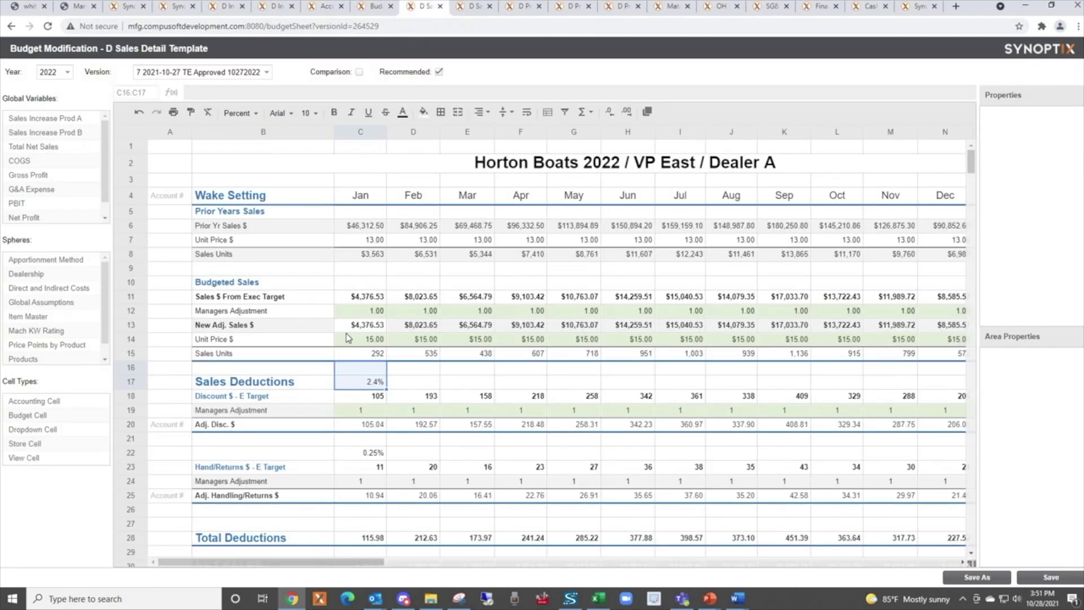
{"action": "left_click", "coordinate": [368, 297]}
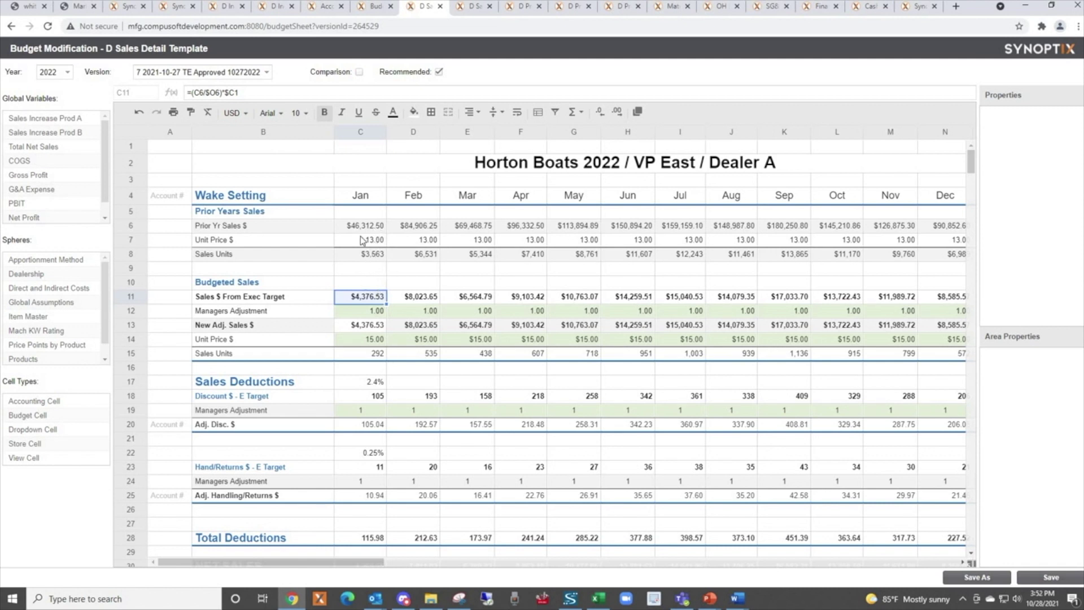
{"action": "left_click", "coordinate": [374, 314]}
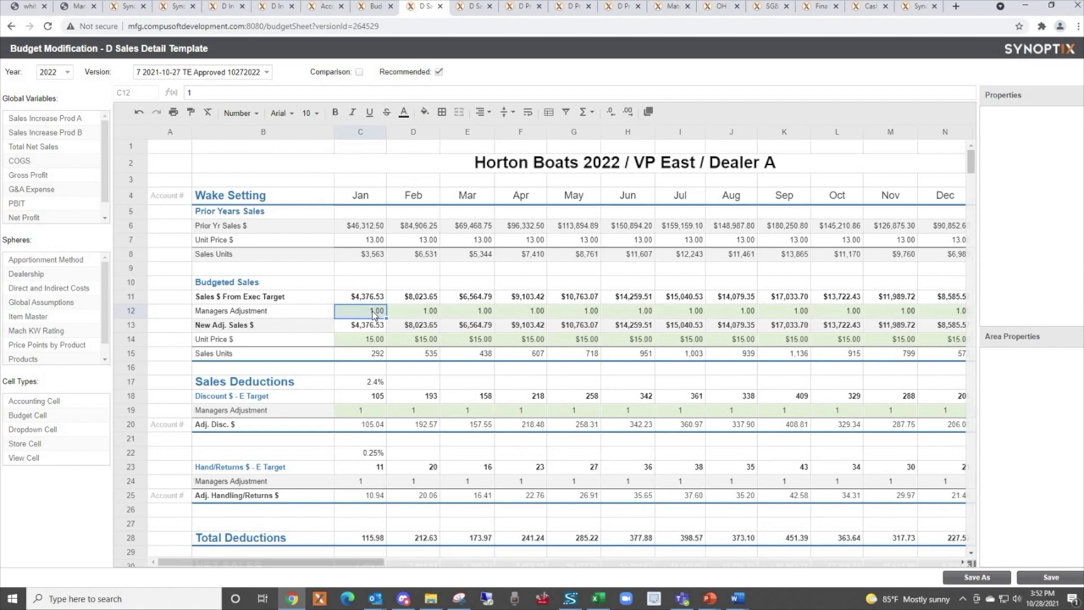
{"action": "type", "text": "2"}
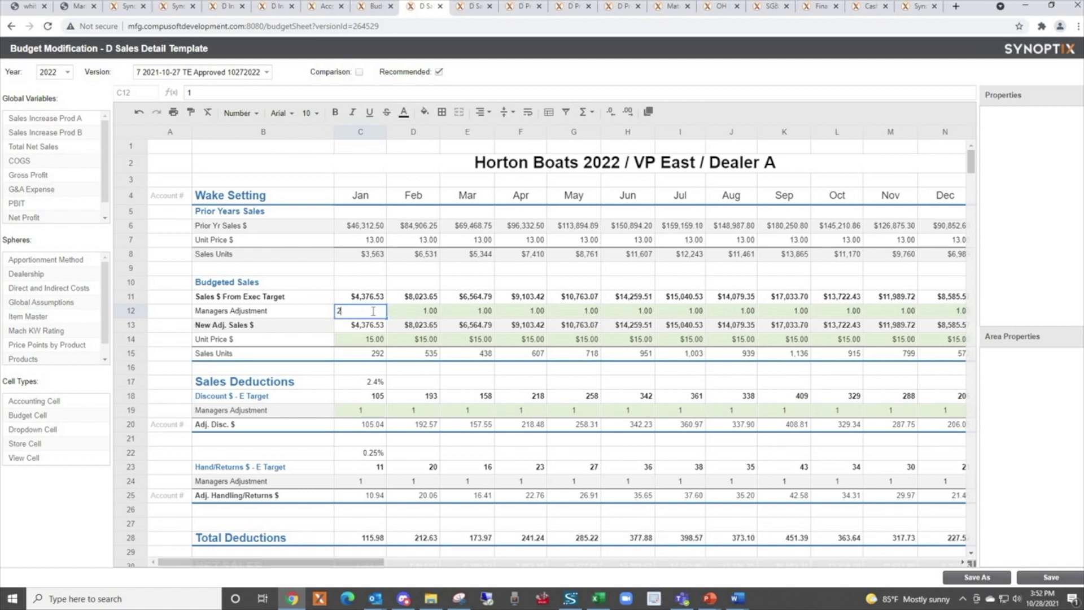
{"action": "key", "text": "Return"}
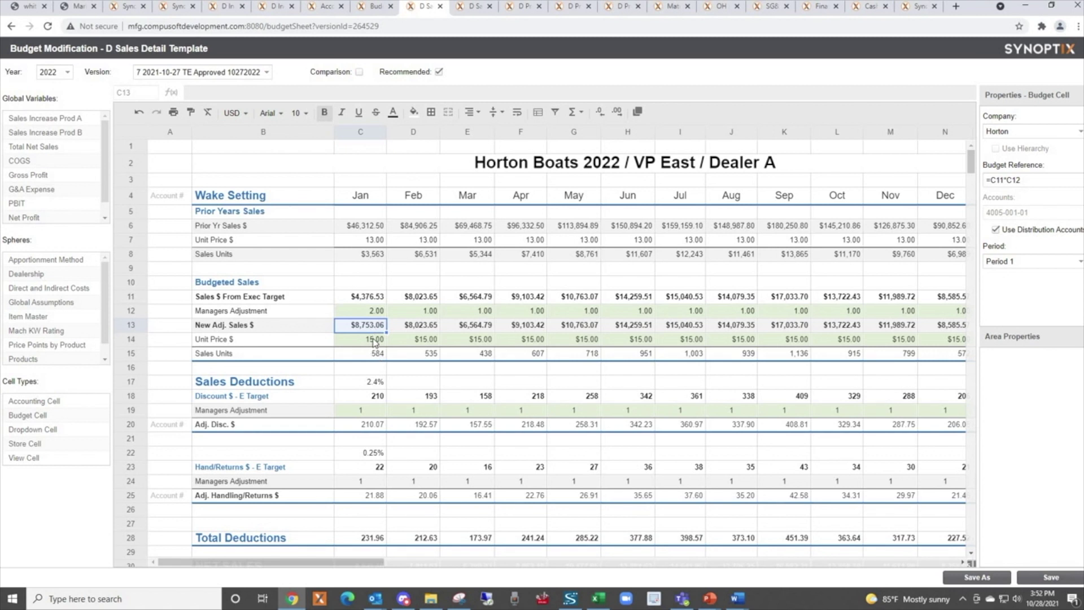
Set Wake Setting's January budgeted Unit Price to 9.00
{"action": "left_click", "coordinate": [374, 341]}
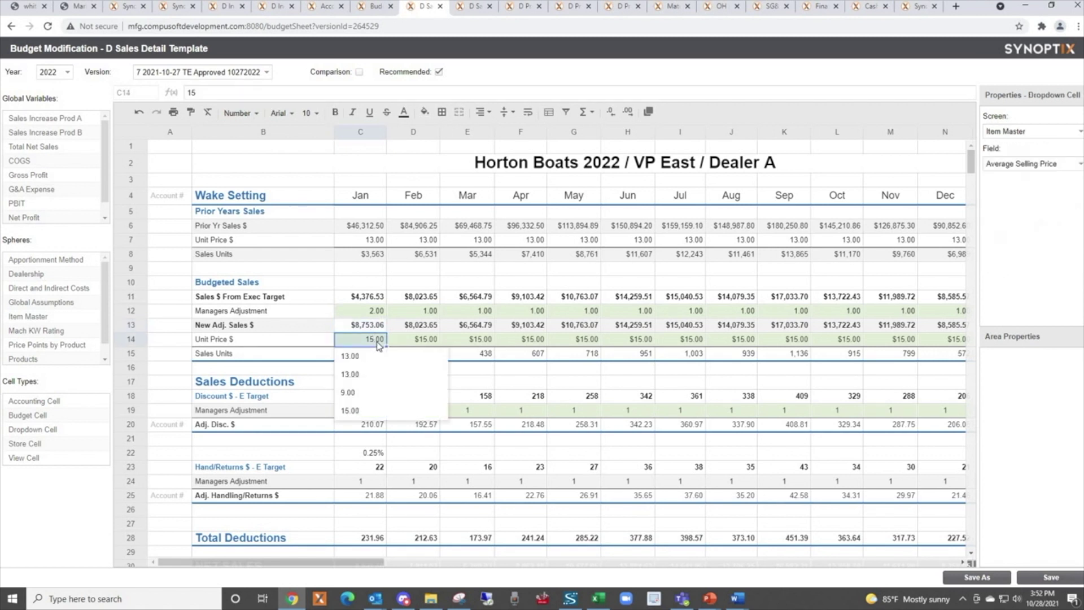
{"action": "left_click", "coordinate": [348, 394]}
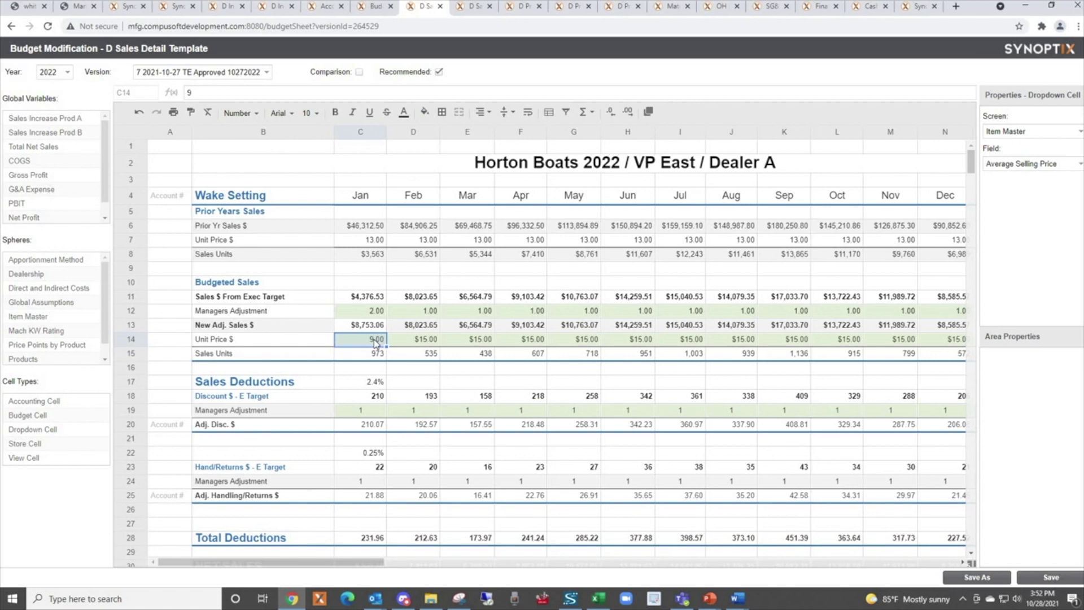
Set Wake Setting's January Managers Adjustment under Budgeted Sales to 1 and its budgeted Unit Price to 15.00
{"action": "left_click", "coordinate": [361, 309]}
{"action": "type", "text": "1"}
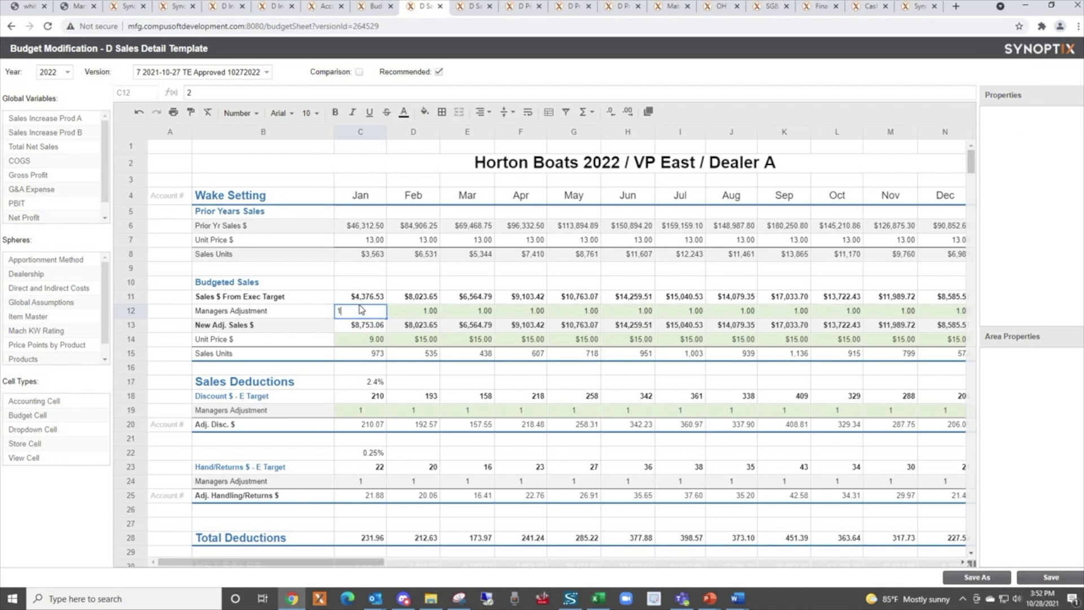
{"action": "left_click", "coordinate": [372, 342]}
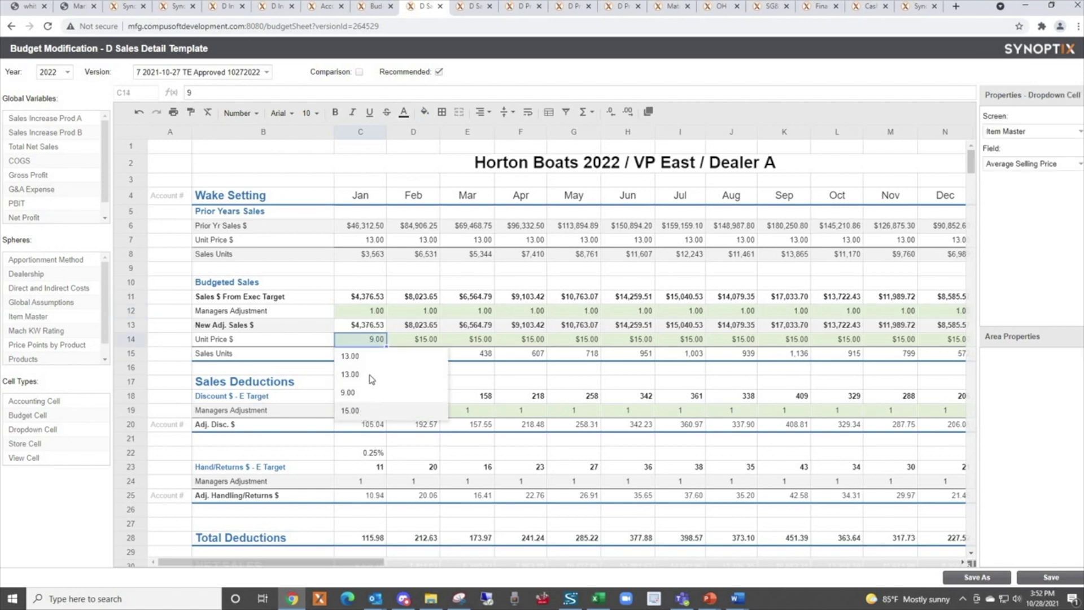
{"action": "left_click", "coordinate": [362, 411]}
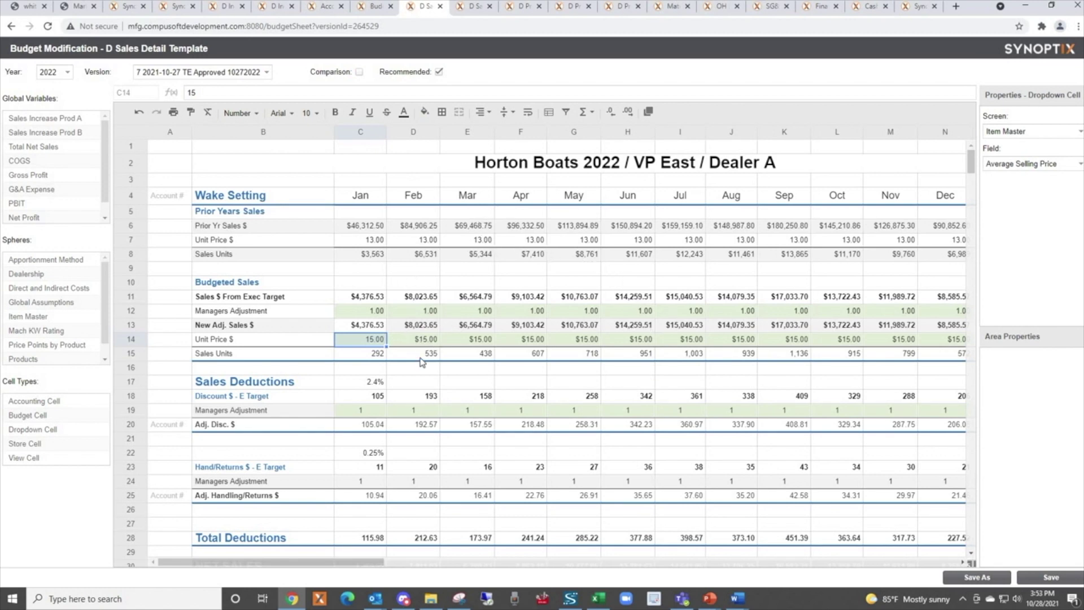
Look over the rest of Dealer A's Wake Setting sales detail and review the Bass Boats sales detail sheet
{"action": "scroll", "coordinate": [425, 359], "scroll_direction": "down", "scroll_amount": 3}
{"action": "scroll", "coordinate": [425, 359], "scroll_direction": "up", "scroll_amount": 2}
{"action": "scroll", "coordinate": [425, 359], "scroll_direction": "up", "scroll_amount": 1}
{"action": "left_click", "coordinate": [475, 9]}
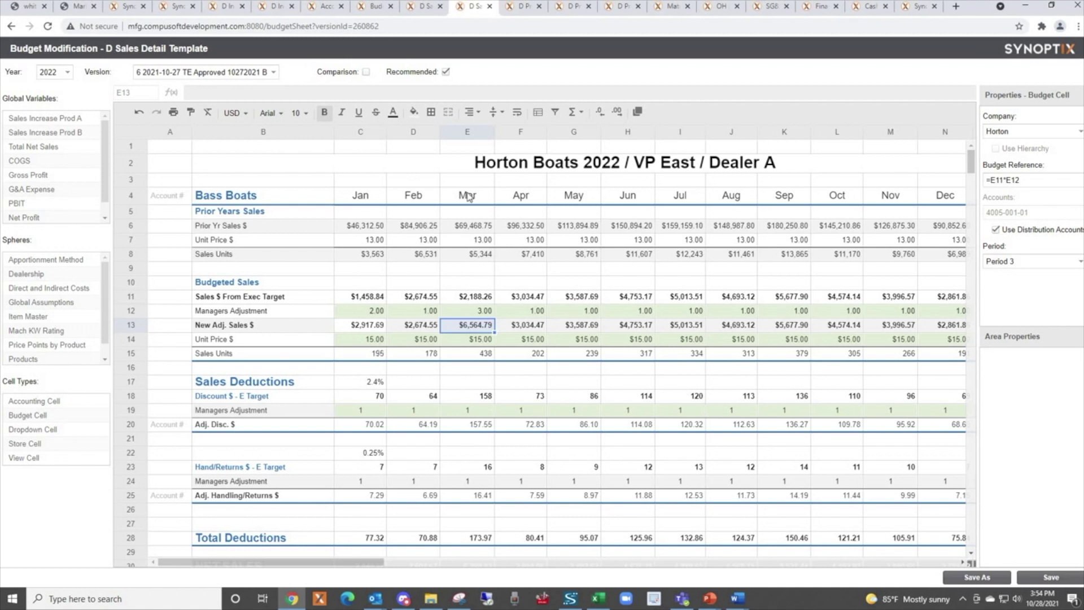
Examine the January Units Sold and Production Units cells in the Wake Setting Production Hours sheet, and view the Last Changed version
{"action": "left_click", "coordinate": [521, 8]}
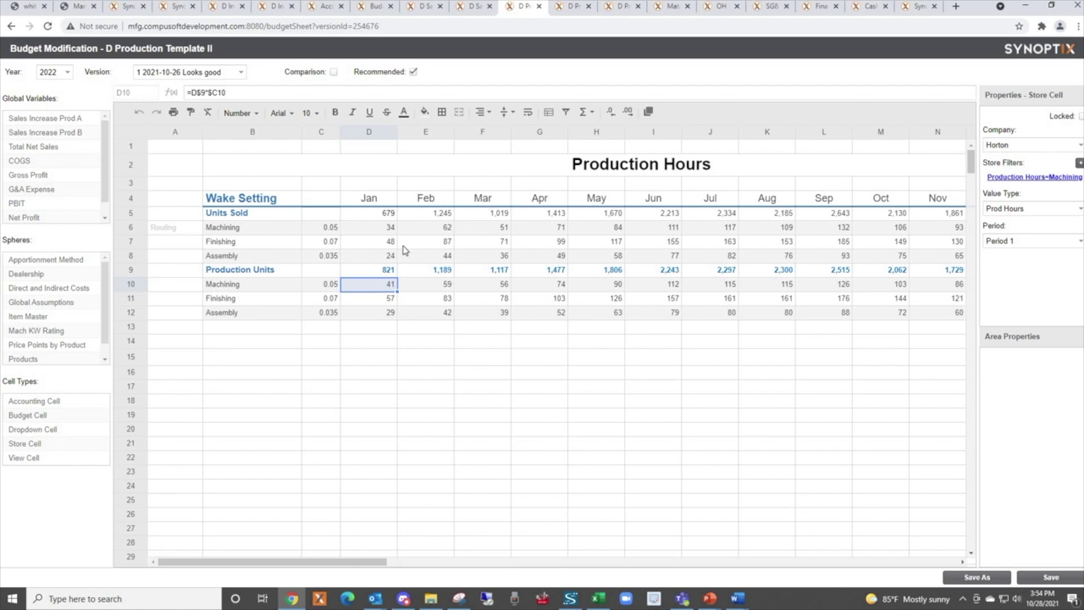
{"action": "left_click", "coordinate": [380, 217]}
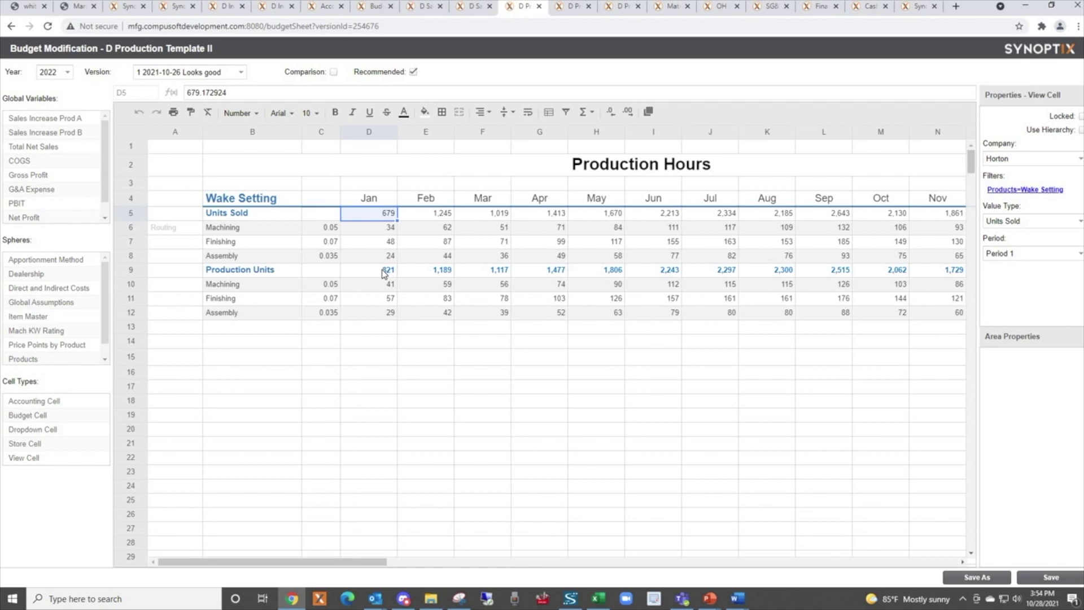
{"action": "left_click", "coordinate": [384, 274]}
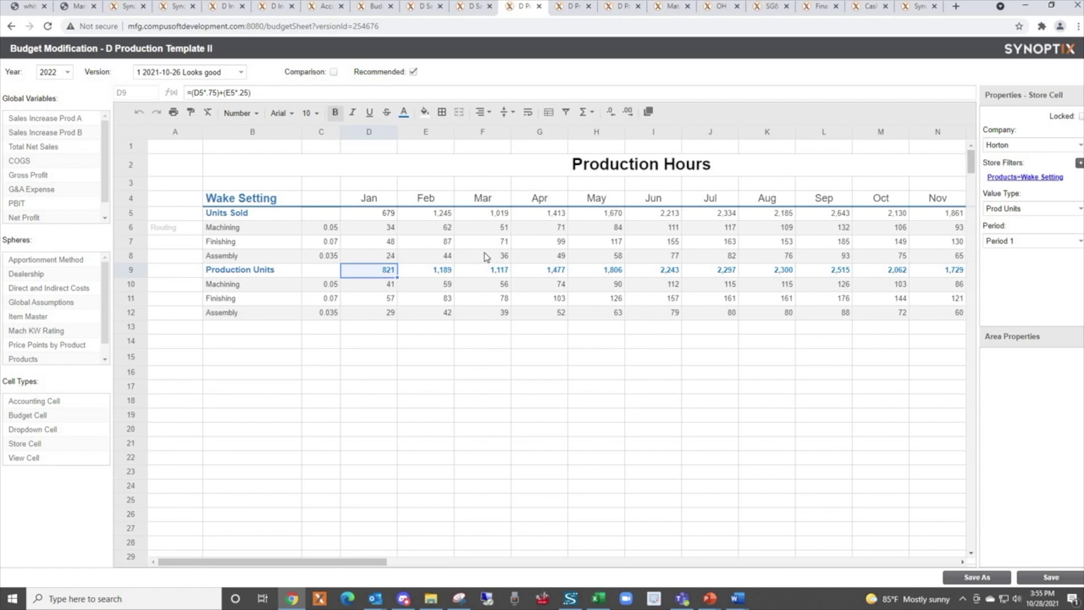
{"action": "left_click", "coordinate": [575, 10]}
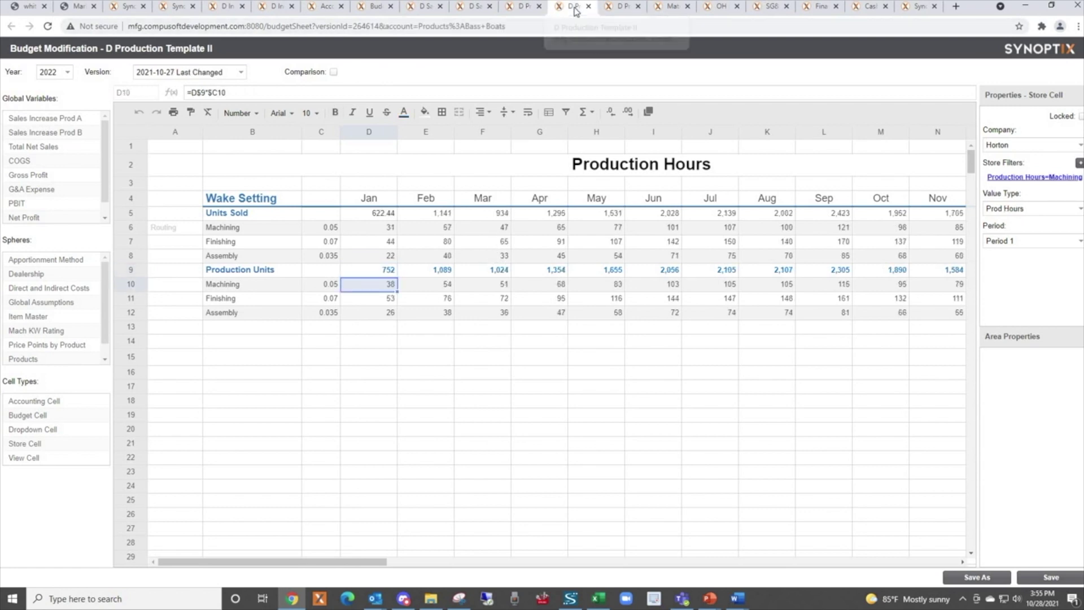
Review the D Production Stats machine capacity figures and inspect the Machining Dept. January Available Hours and Required Production Hours cells
{"action": "left_click", "coordinate": [623, 9]}
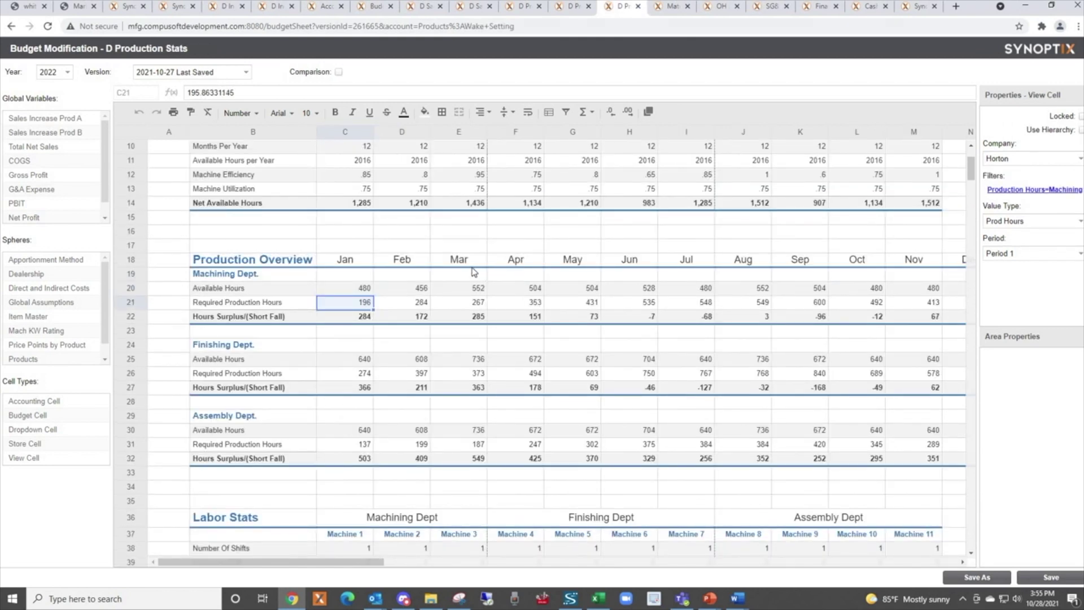
{"action": "scroll", "coordinate": [472, 271], "scroll_direction": "up", "scroll_amount": 2}
{"action": "scroll", "coordinate": [468, 269], "scroll_direction": "up", "scroll_amount": 3}
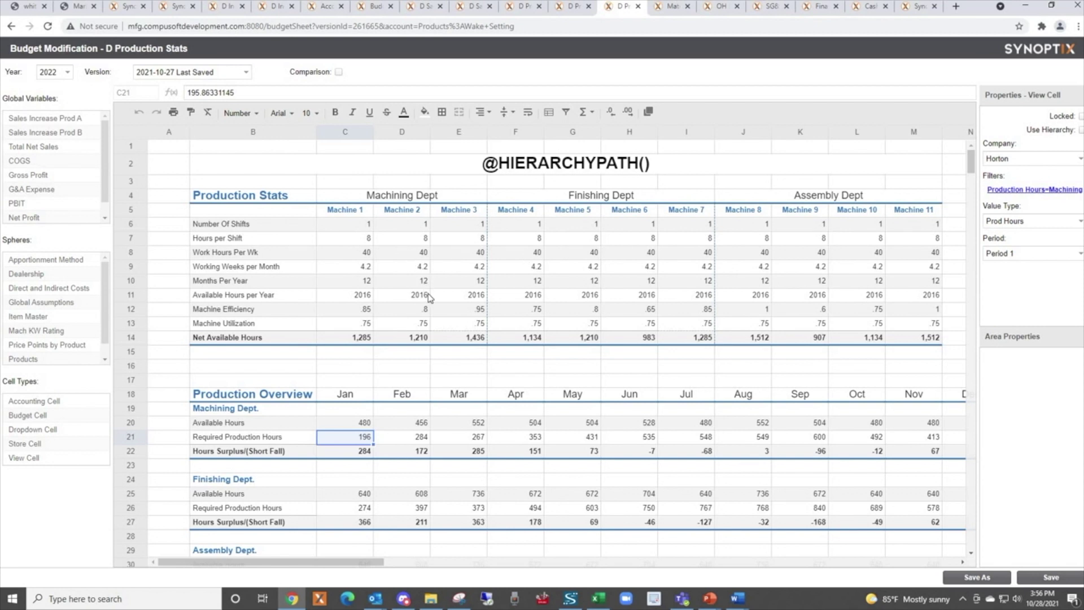
{"action": "scroll", "coordinate": [433, 305], "scroll_direction": "down", "scroll_amount": 1}
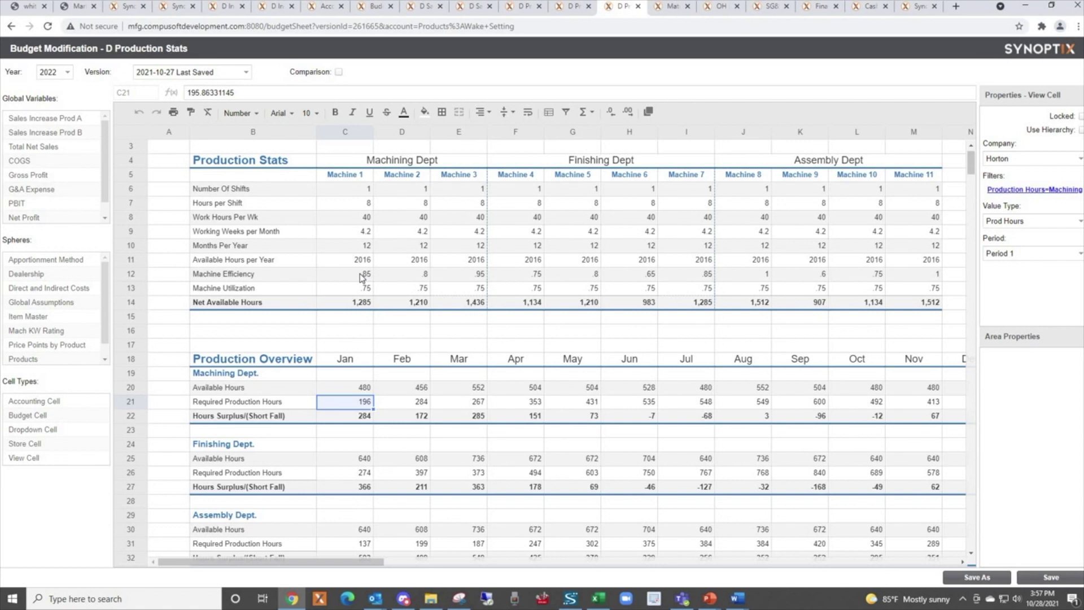
{"action": "scroll", "coordinate": [352, 357], "scroll_direction": "down", "scroll_amount": 2}
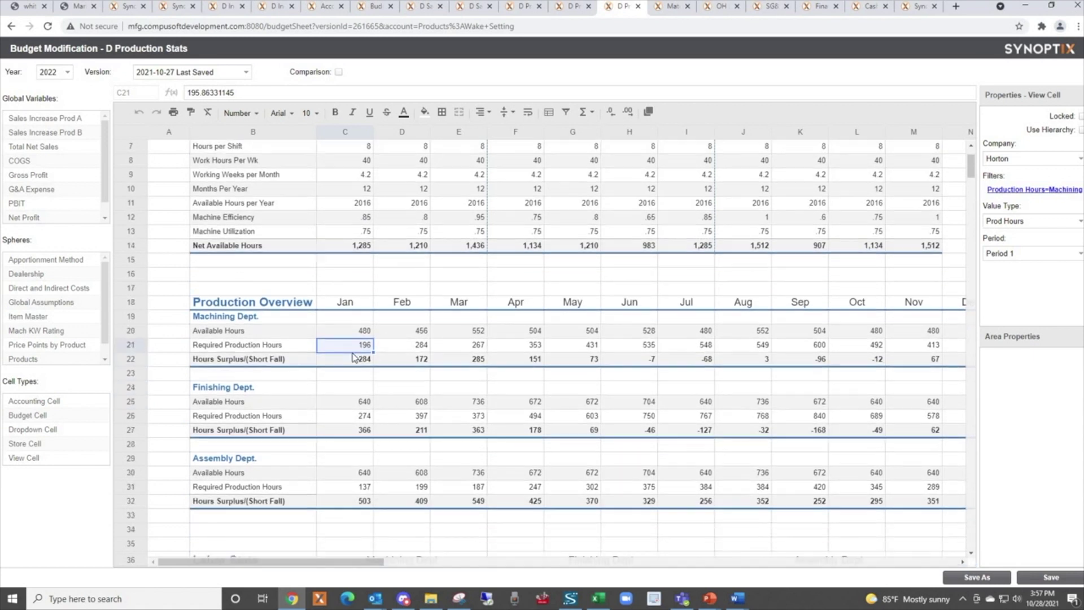
{"action": "scroll", "coordinate": [353, 357], "scroll_direction": "down", "scroll_amount": 1}
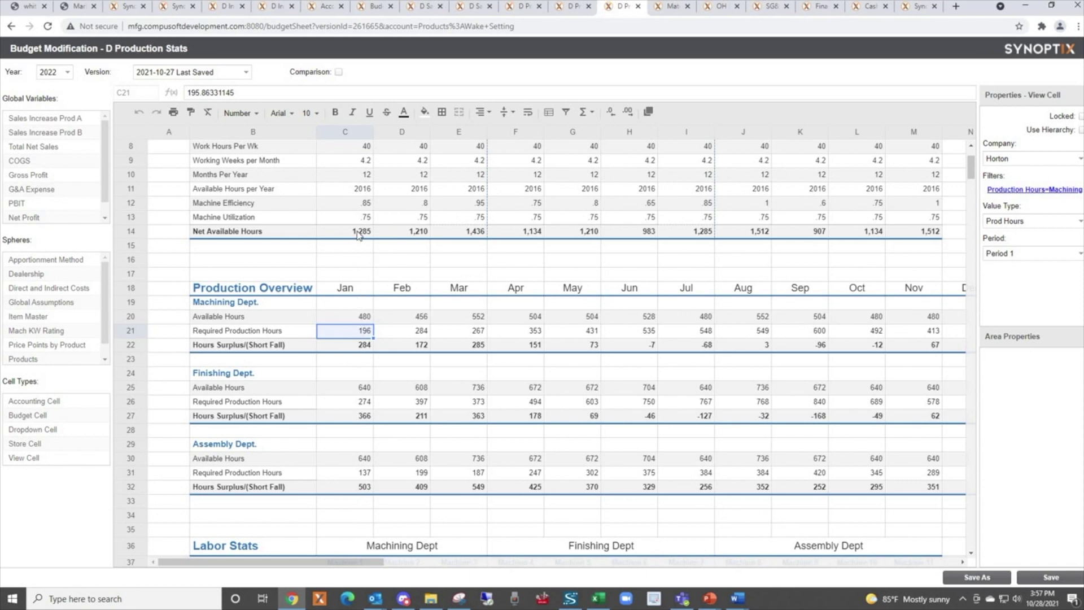
{"action": "left_click", "coordinate": [356, 317]}
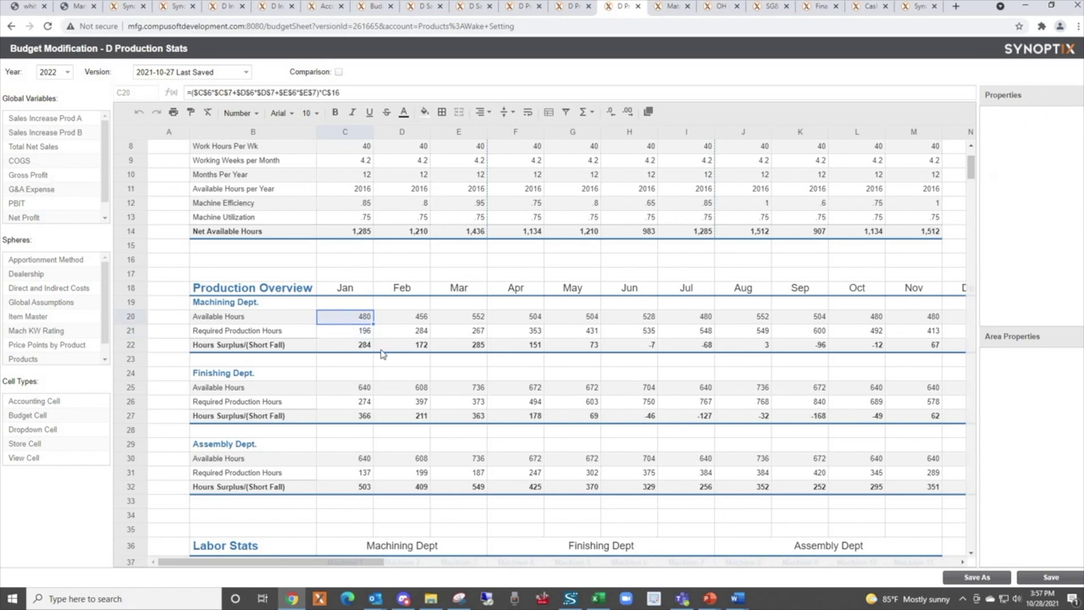
{"action": "left_click", "coordinate": [356, 333]}
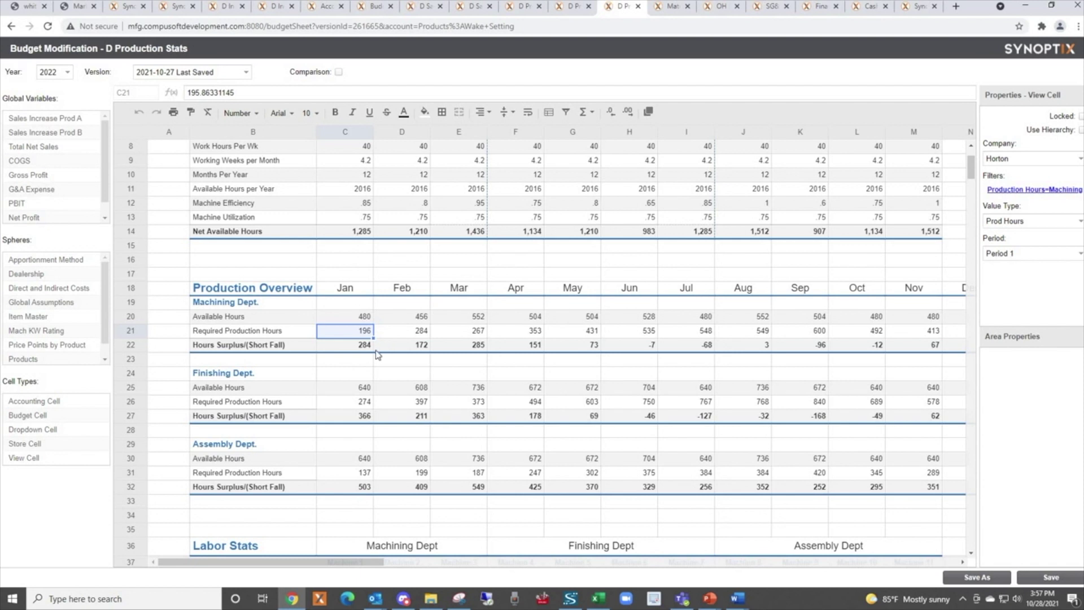
Review the Finishing and Assembly Dept. hours in the Production Overview and the Labor Stats cost per machine
{"action": "scroll", "coordinate": [377, 355], "scroll_direction": "down", "scroll_amount": 3}
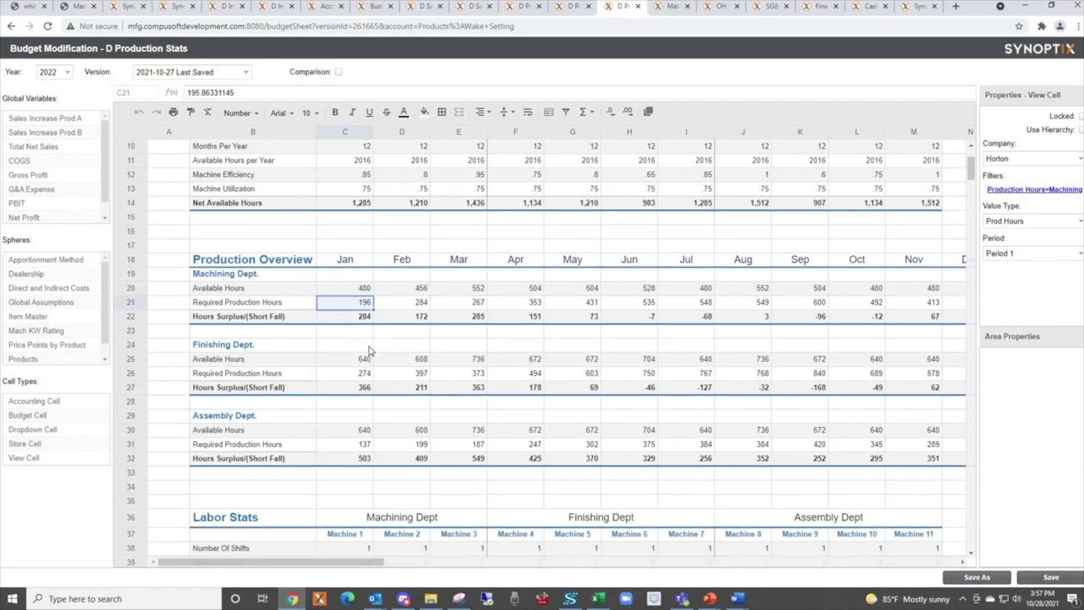
{"action": "scroll", "coordinate": [370, 350], "scroll_direction": "down", "scroll_amount": 1}
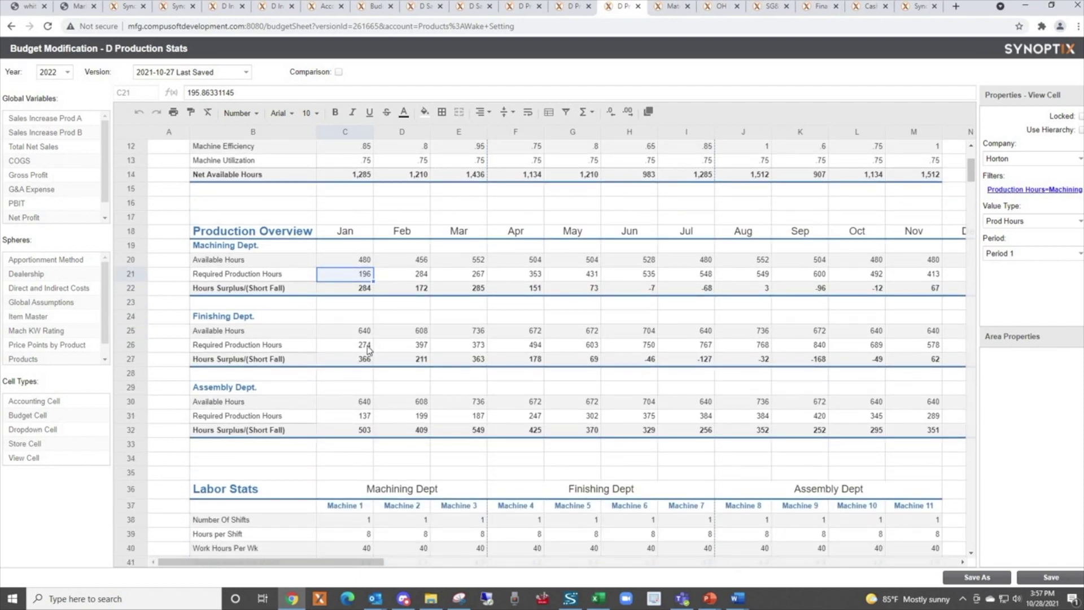
{"action": "scroll", "coordinate": [368, 350], "scroll_direction": "down", "scroll_amount": 1}
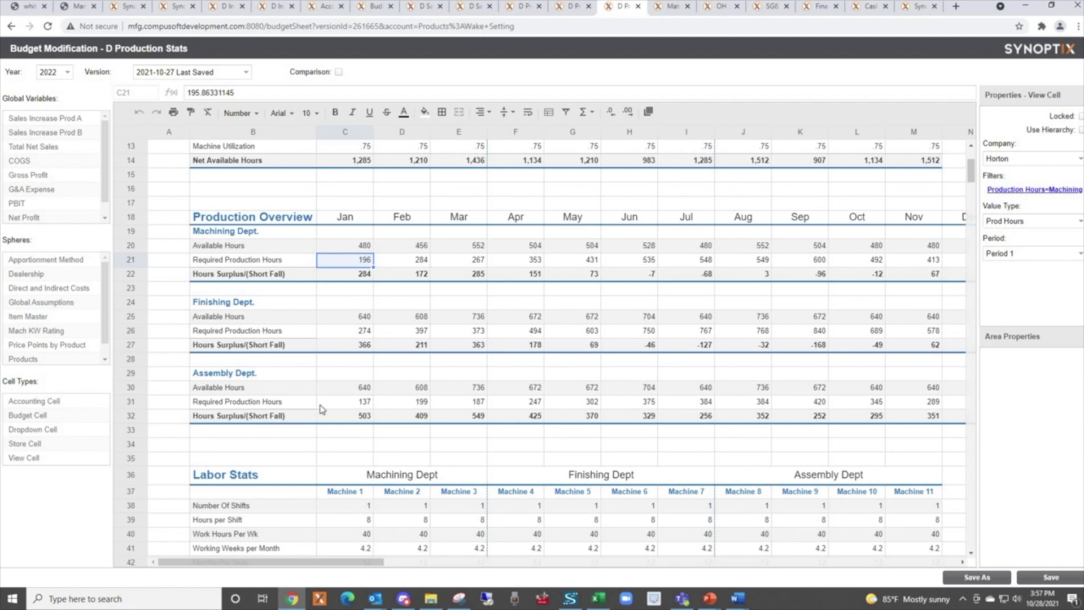
{"action": "scroll", "coordinate": [342, 412], "scroll_direction": "down", "scroll_amount": 4}
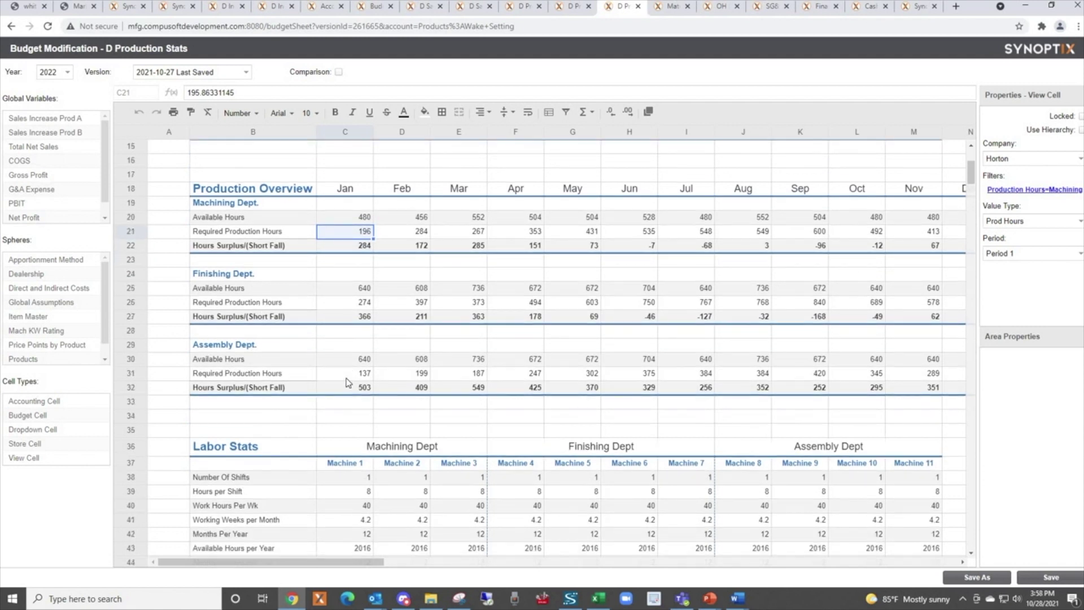
{"action": "scroll", "coordinate": [440, 368], "scroll_direction": "down", "scroll_amount": 10}
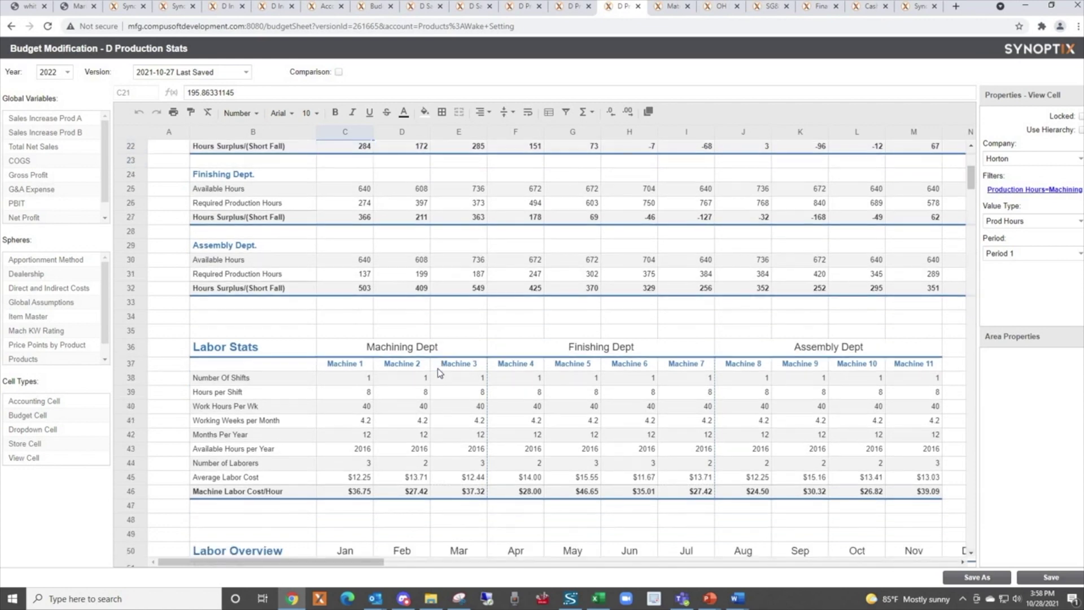
{"action": "scroll", "coordinate": [440, 368], "scroll_direction": "down", "scroll_amount": 3}
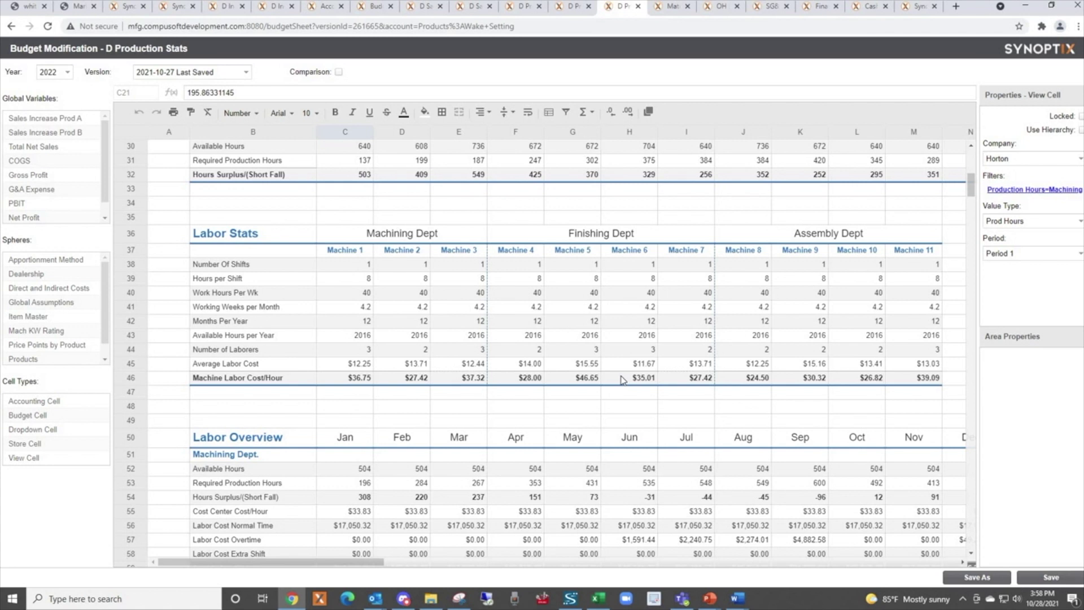
{"action": "scroll", "coordinate": [624, 380], "scroll_direction": "down", "scroll_amount": 2}
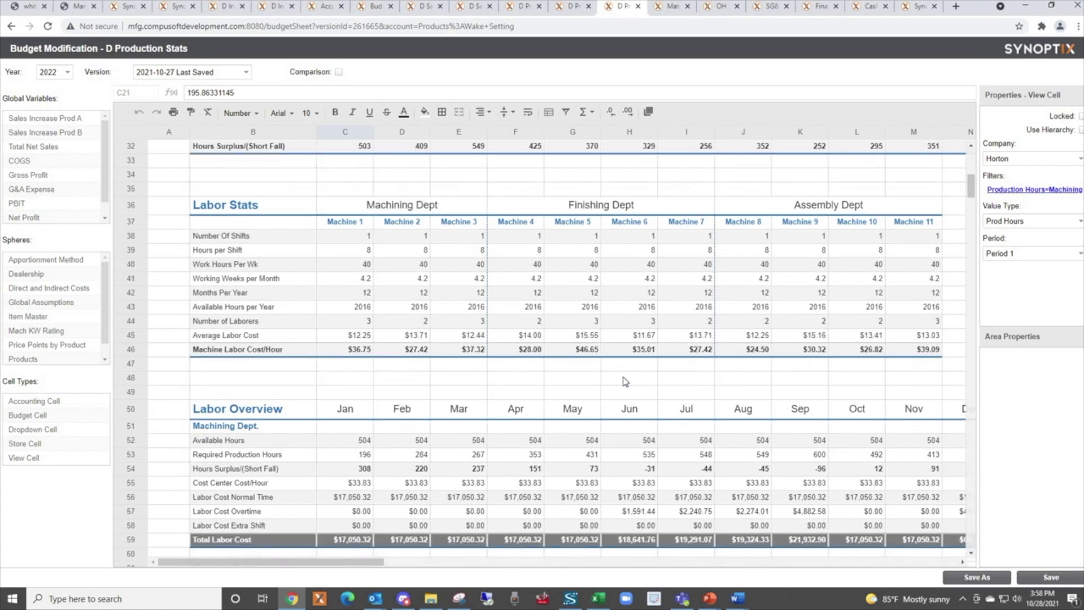
{"action": "scroll", "coordinate": [624, 381], "scroll_direction": "down", "scroll_amount": 1}
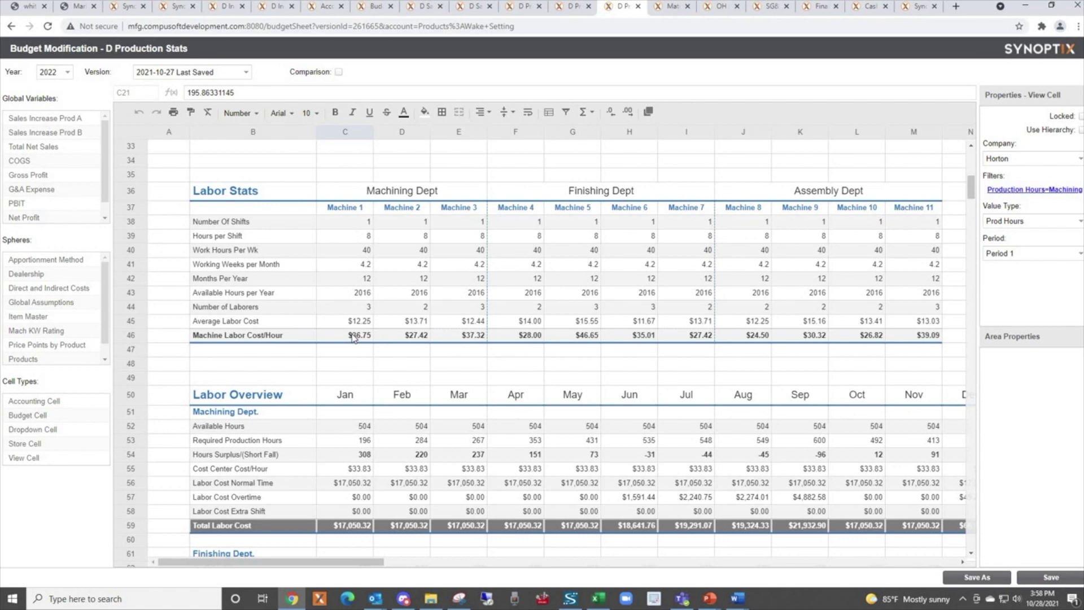
Inspect the Machining Dept. January formulas for Cost Center Cost/Hour, Available Hours and Labor Cost Normal Time in the Labor Overview
{"action": "scroll", "coordinate": [351, 333], "scroll_direction": "down", "scroll_amount": 3}
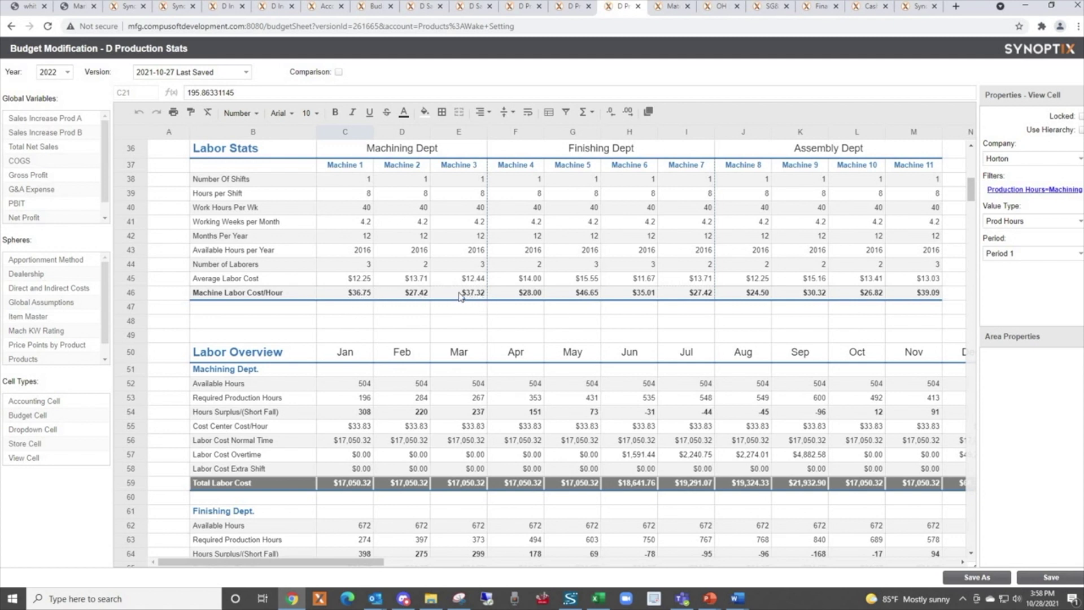
{"action": "left_click", "coordinate": [361, 428]}
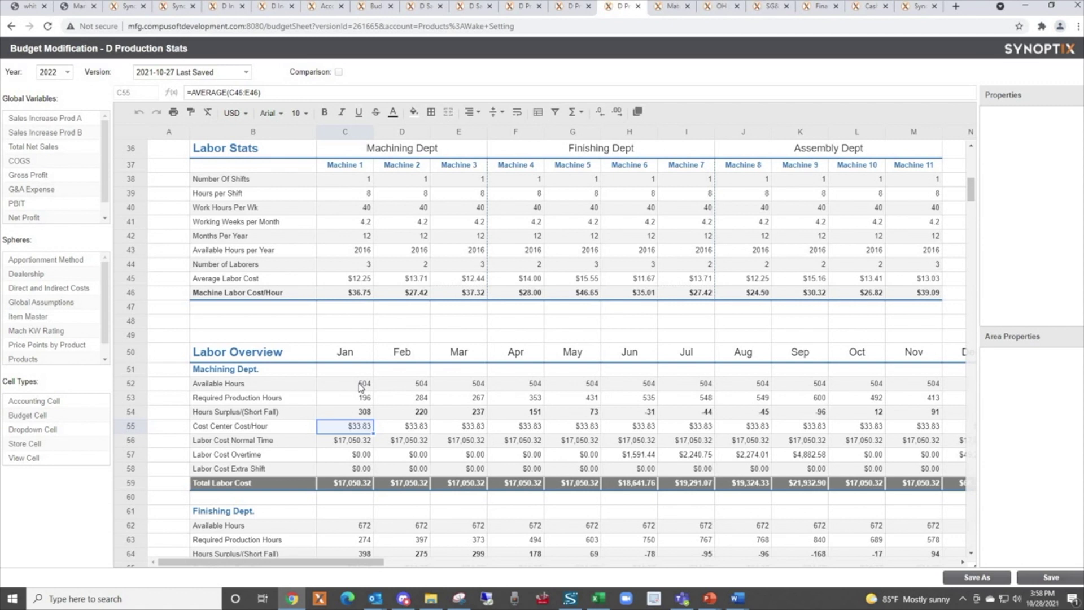
{"action": "left_click", "coordinate": [360, 384]}
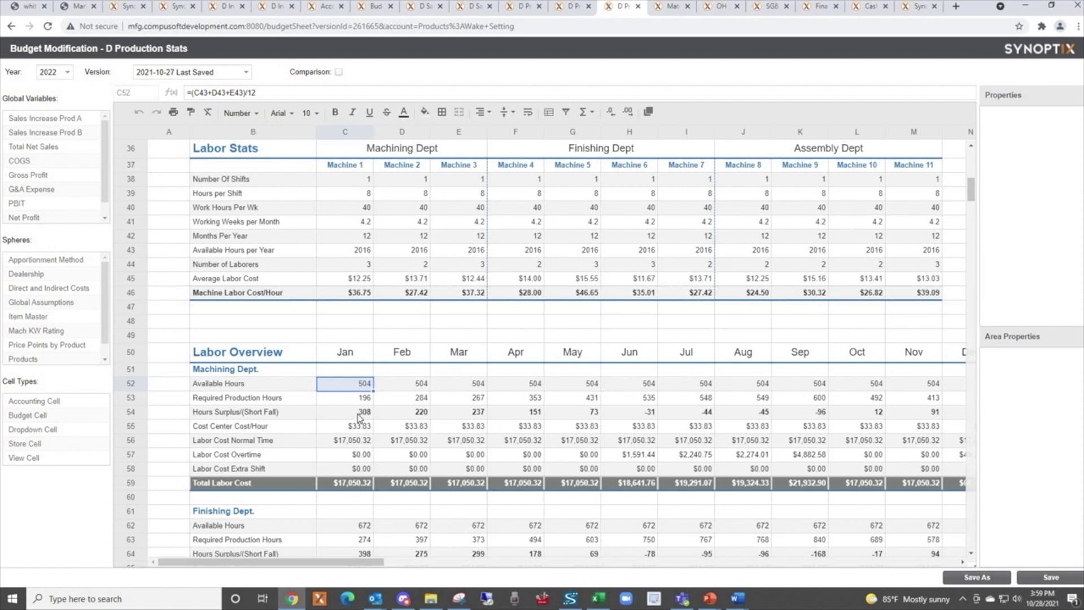
{"action": "scroll", "coordinate": [358, 417], "scroll_direction": "down", "scroll_amount": 3}
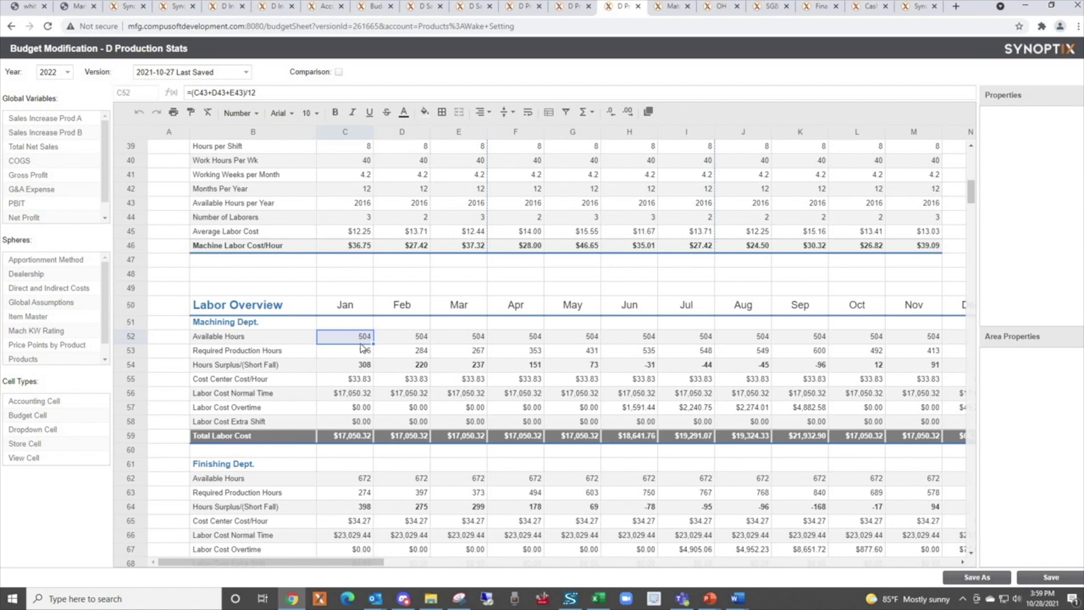
{"action": "left_click", "coordinate": [355, 396]}
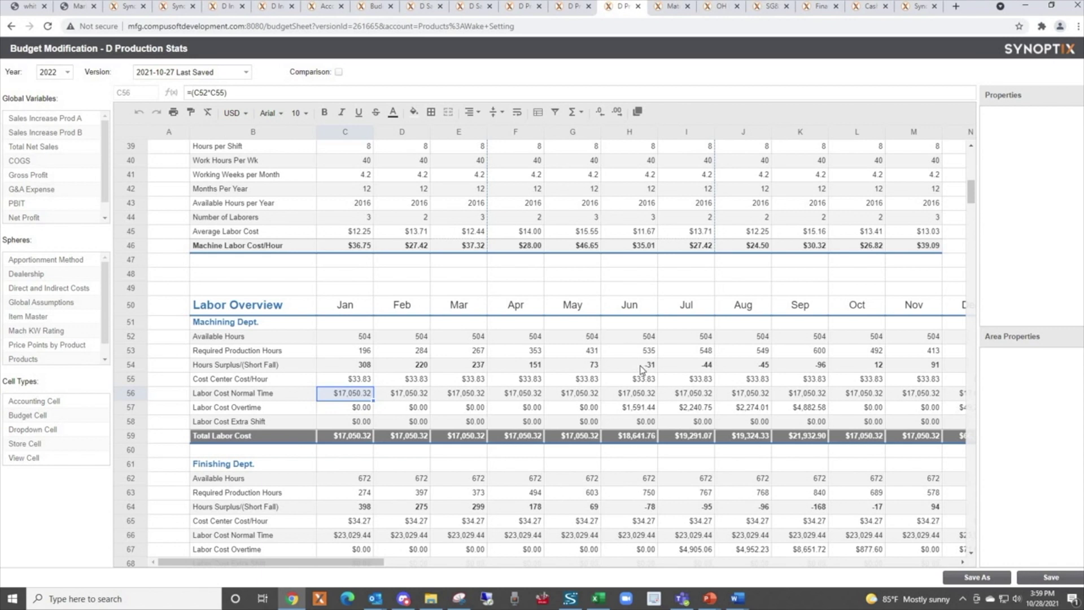
Inspect the Machining Dept. Labor Cost Overtime formulas for June, July and September, and view the Finishing and Assembly labor costs
{"action": "left_click", "coordinate": [635, 411]}
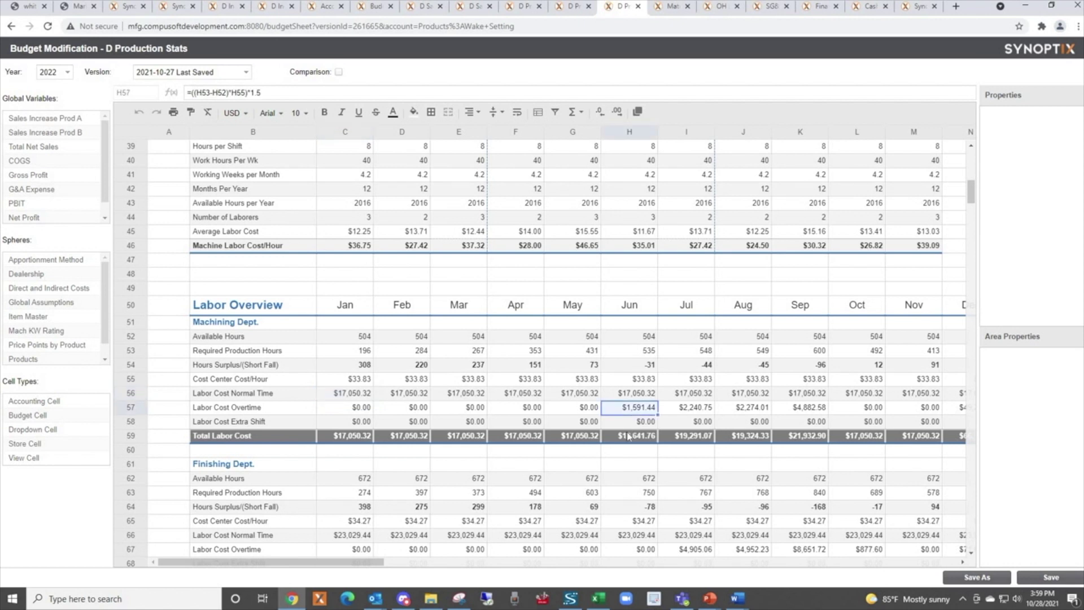
{"action": "left_click", "coordinate": [691, 414]}
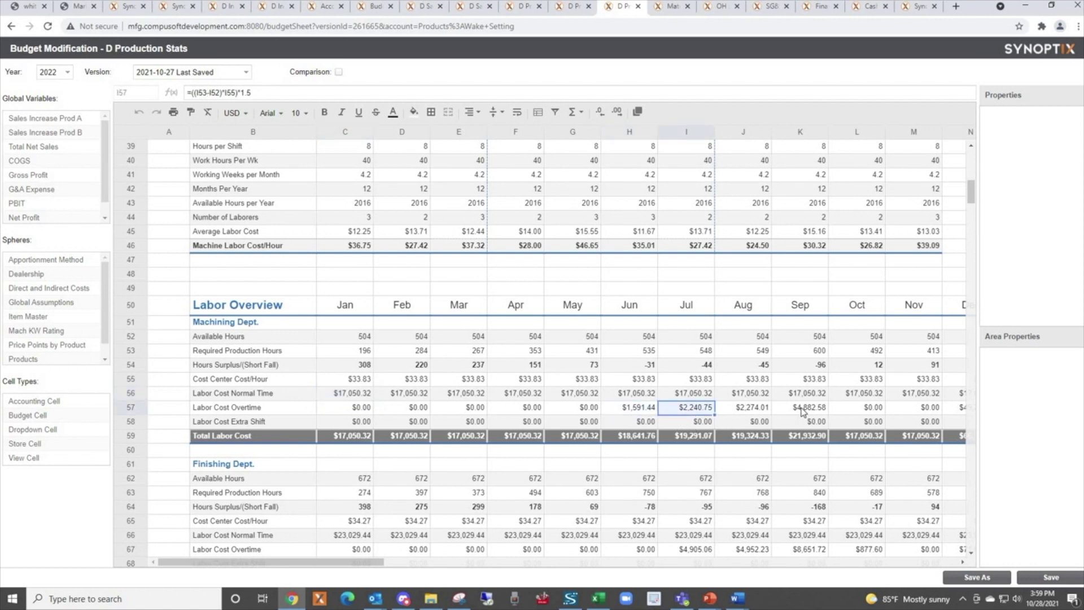
{"action": "left_click", "coordinate": [802, 411]}
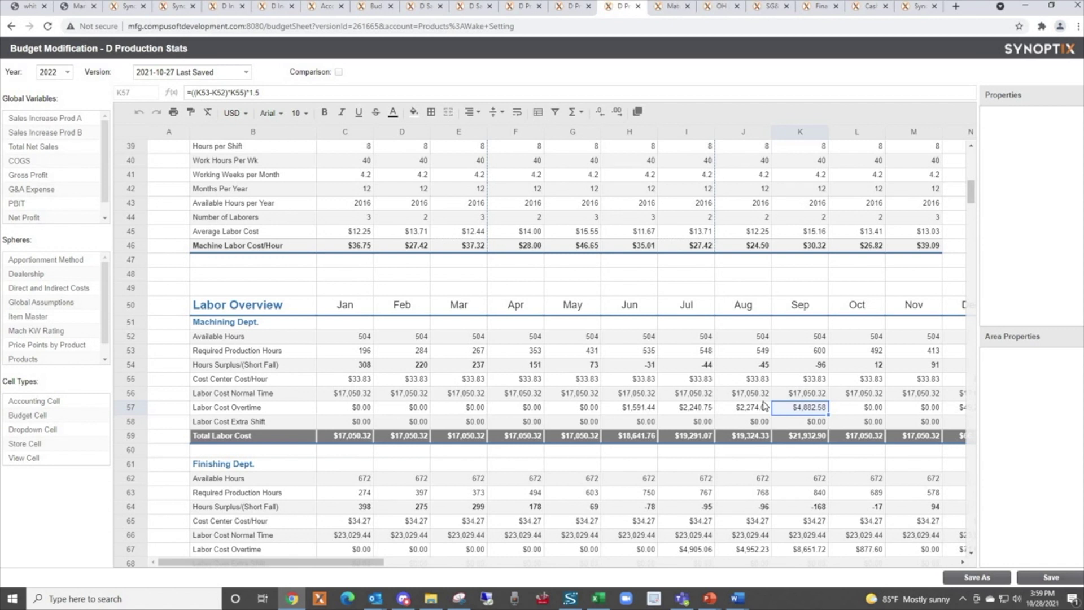
{"action": "scroll", "coordinate": [764, 406], "scroll_direction": "down", "scroll_amount": 1}
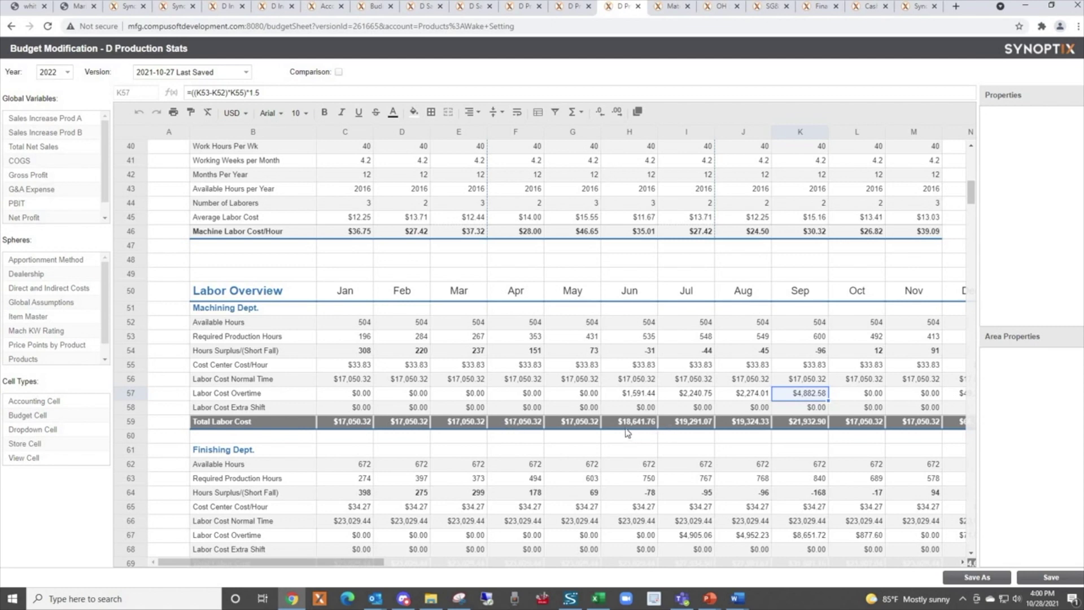
{"action": "scroll", "coordinate": [627, 432], "scroll_direction": "down", "scroll_amount": 3}
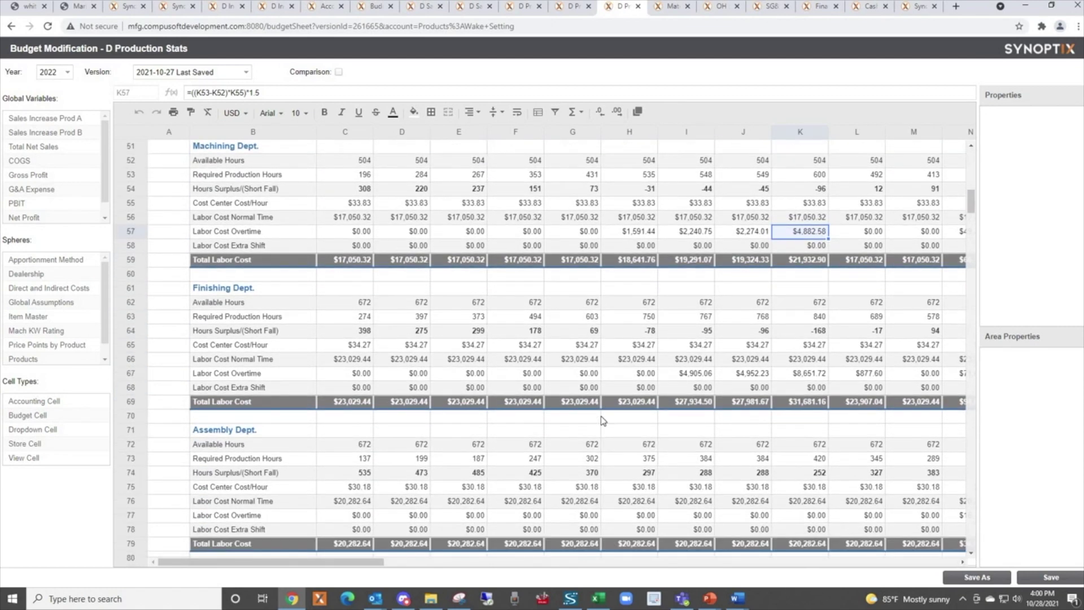
Open the Materials Requirements budget and inspect the Bass Boats material cost and safety stock plus the January Units Produced cells
{"action": "scroll", "coordinate": [603, 421], "scroll_direction": "down", "scroll_amount": 1}
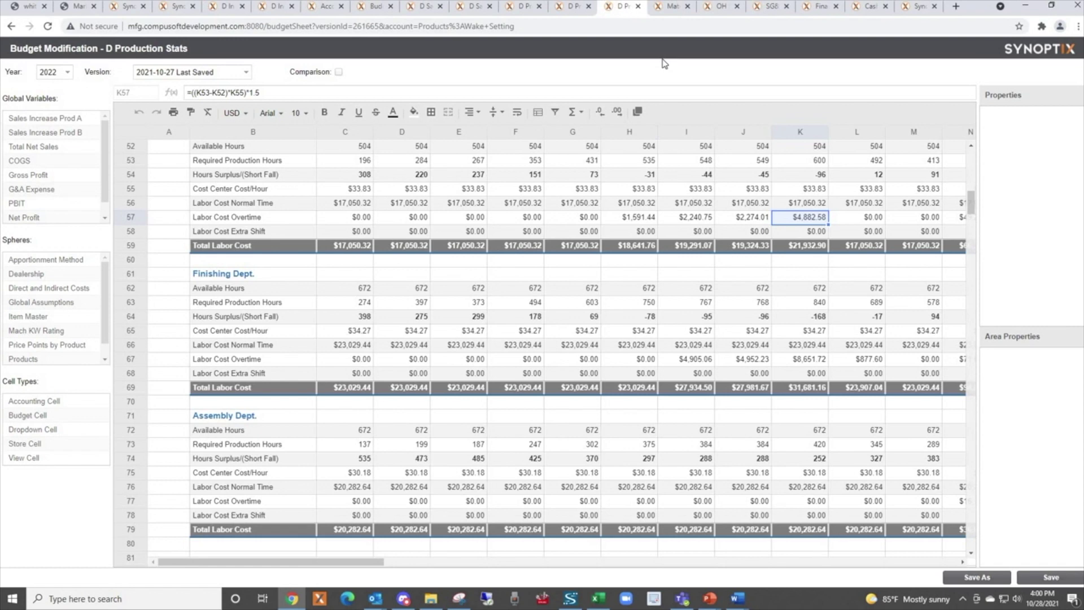
{"action": "left_click", "coordinate": [670, 10]}
{"action": "scroll", "coordinate": [466, 277], "scroll_direction": "up", "scroll_amount": 1}
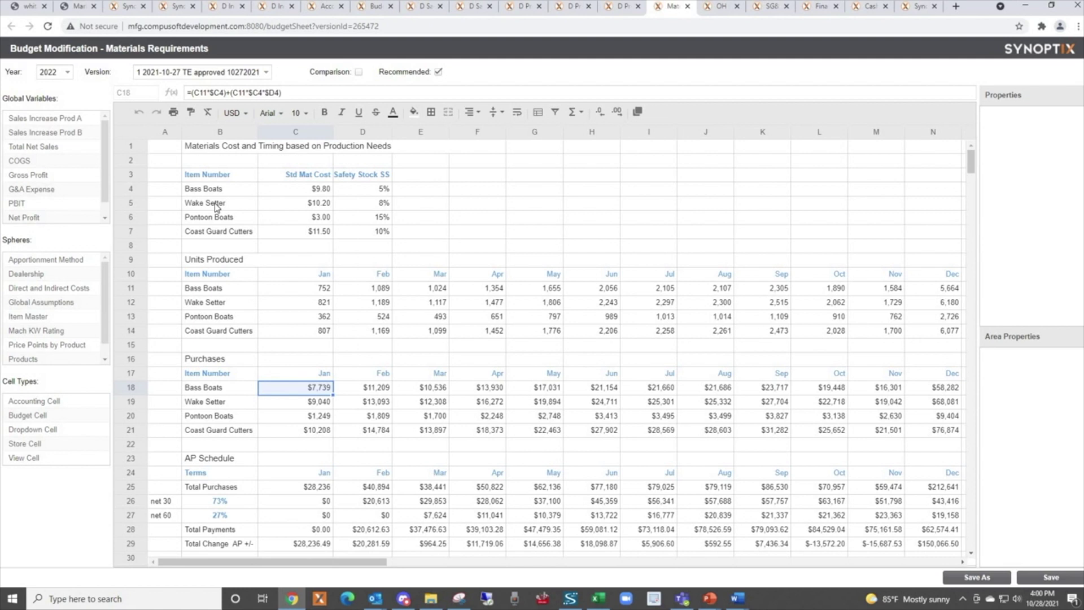
{"action": "left_click", "coordinate": [311, 190]}
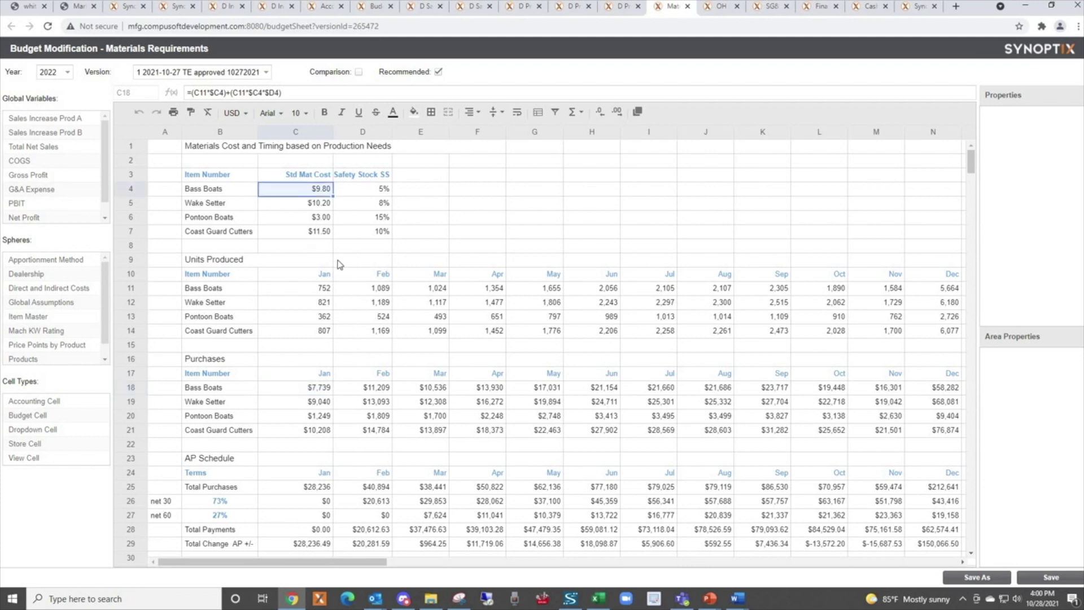
{"action": "left_click", "coordinate": [371, 192]}
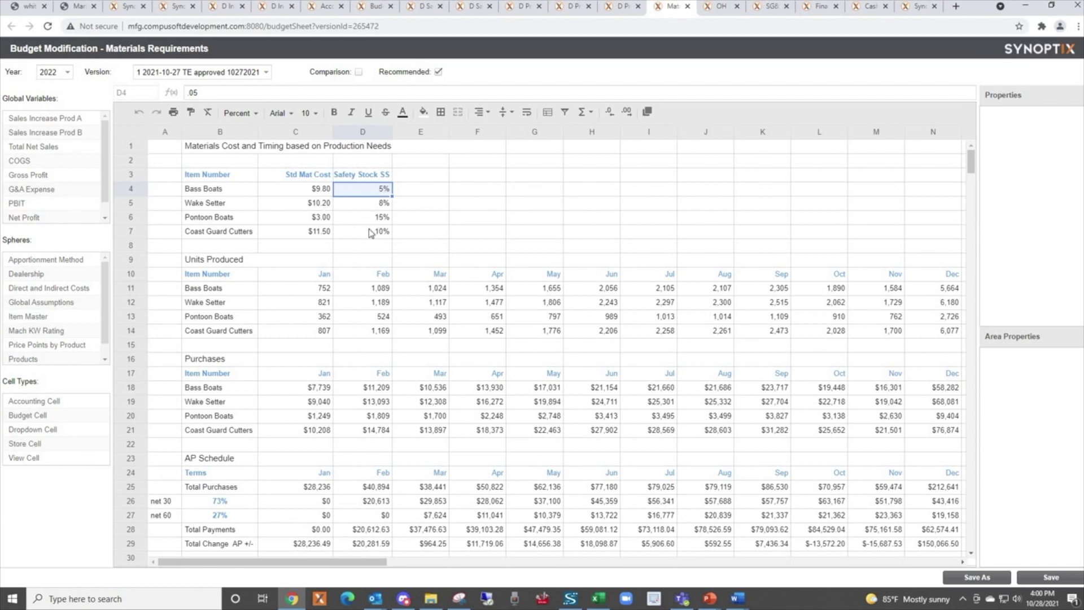
{"action": "left_click", "coordinate": [323, 289]}
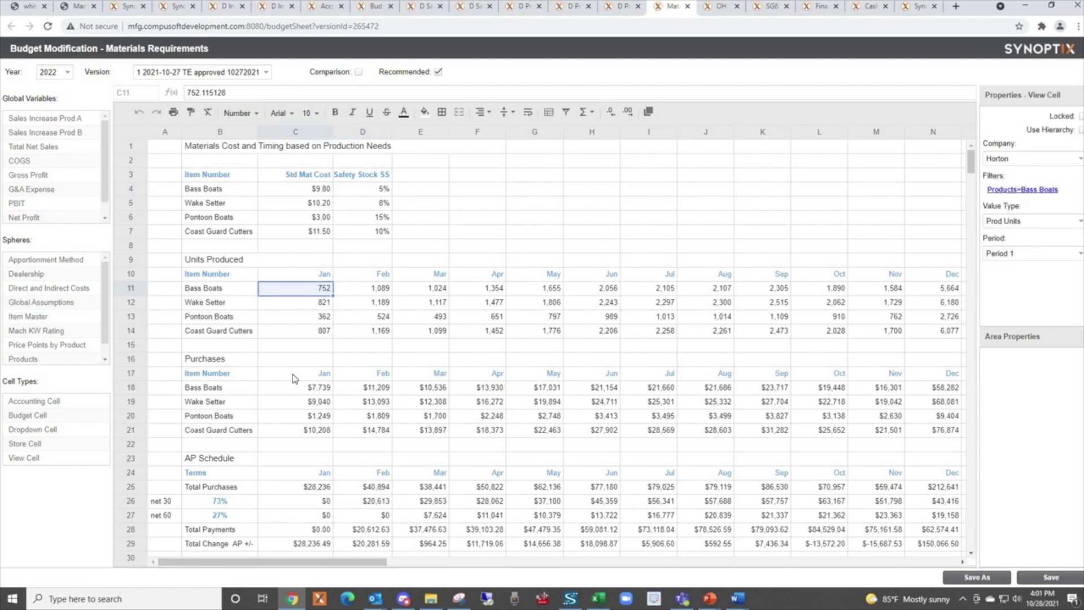
{"action": "left_click", "coordinate": [313, 305]}
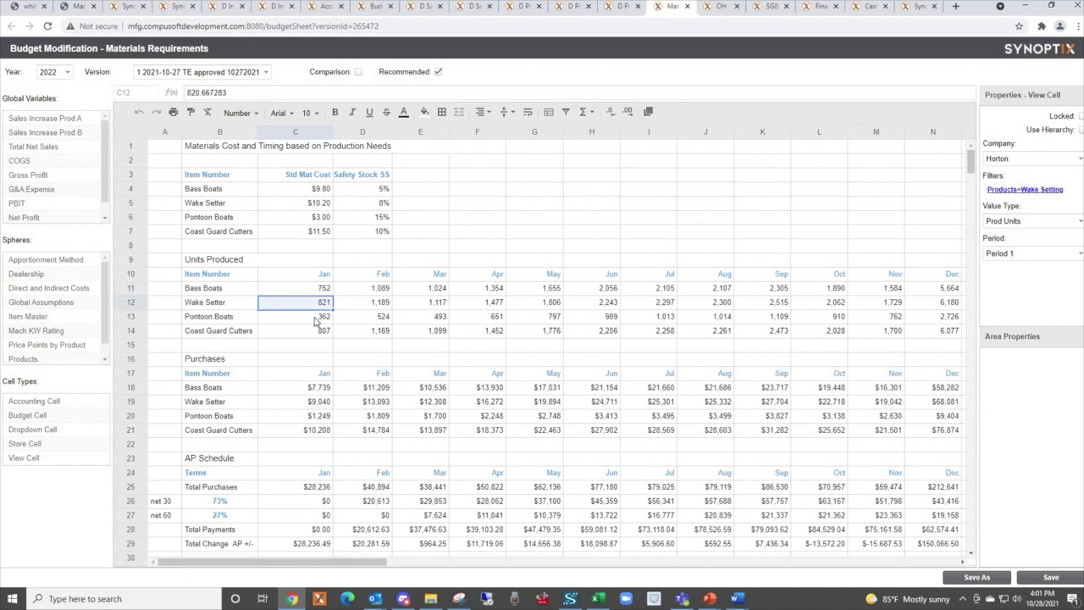
{"action": "left_click", "coordinate": [318, 332]}
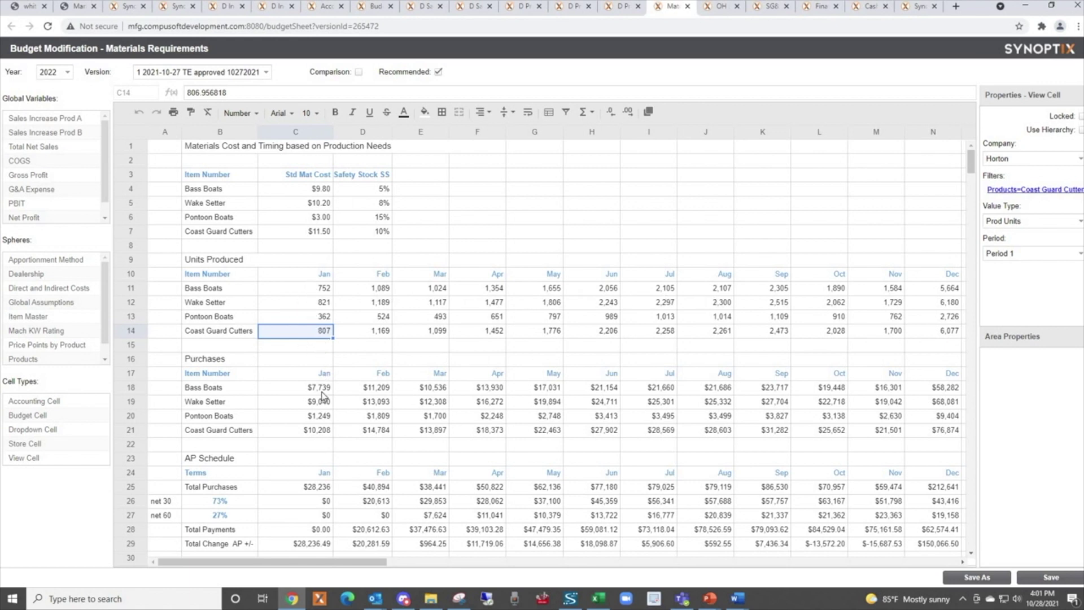
Inspect the Bass Boats January Purchases formula and review the AP Schedule below it
{"action": "scroll", "coordinate": [324, 398], "scroll_direction": "down", "scroll_amount": 2}
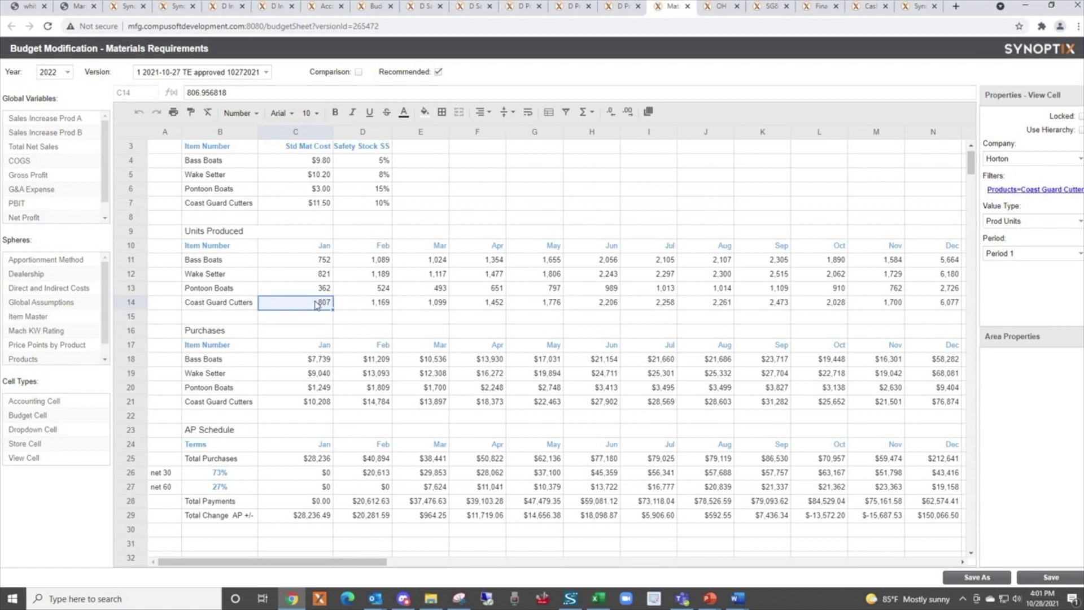
{"action": "left_click", "coordinate": [317, 361]}
{"action": "scroll", "coordinate": [318, 362], "scroll_direction": "down", "scroll_amount": 1}
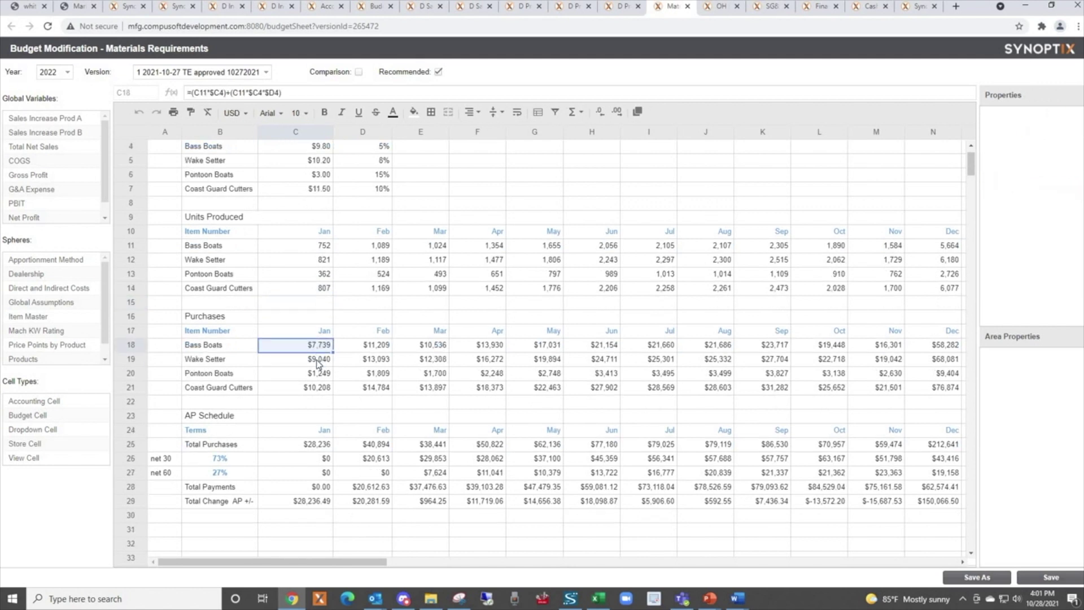
{"action": "scroll", "coordinate": [317, 362], "scroll_direction": "down", "scroll_amount": 3}
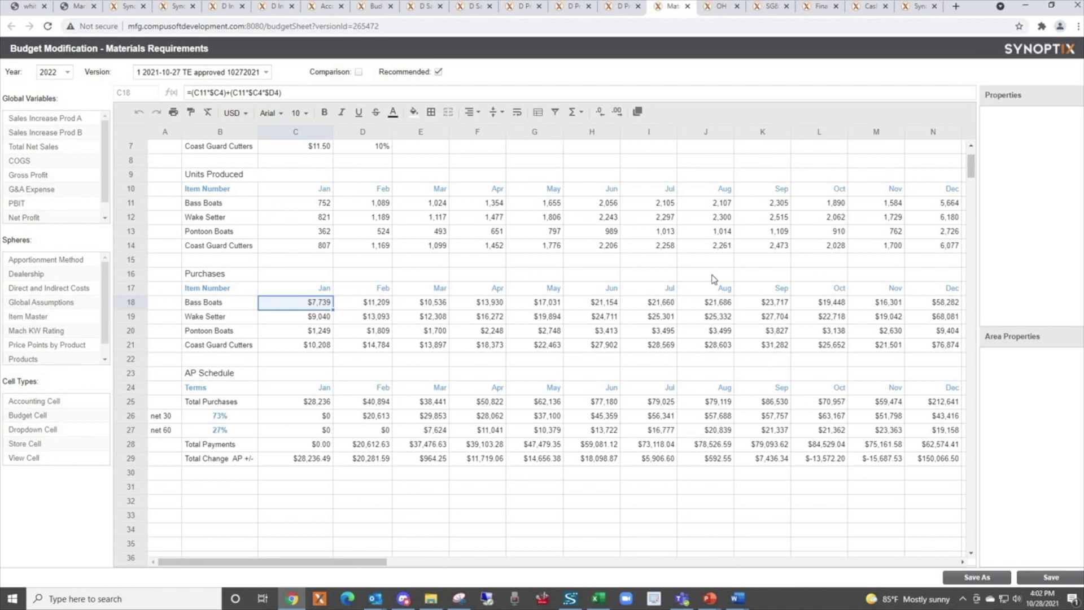
Open the OH Stats Template and inspect the Mach 1 Utilities percentage and allocation, along with the Machine Rate per Hour
{"action": "left_click", "coordinate": [721, 11]}
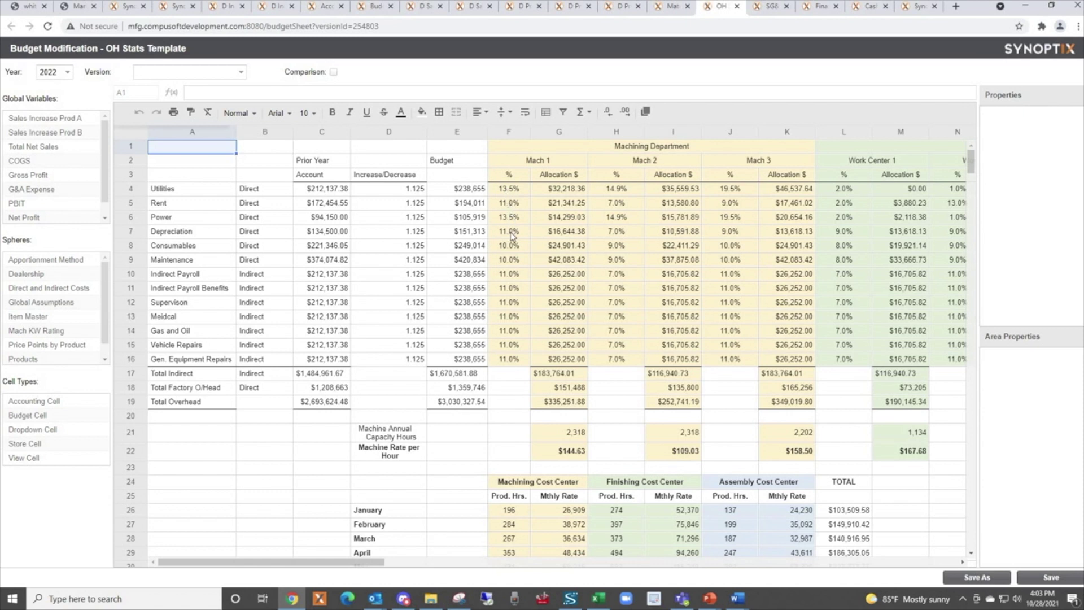
{"action": "left_click", "coordinate": [517, 190]}
{"action": "left_click", "coordinate": [562, 194]}
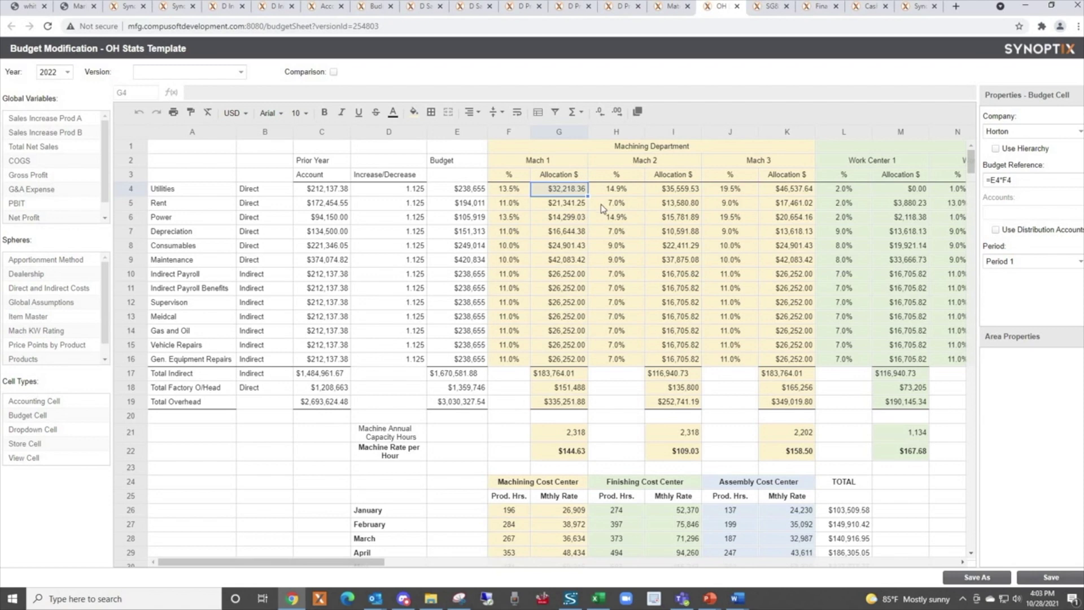
{"action": "scroll", "coordinate": [588, 320], "scroll_direction": "down", "scroll_amount": 5}
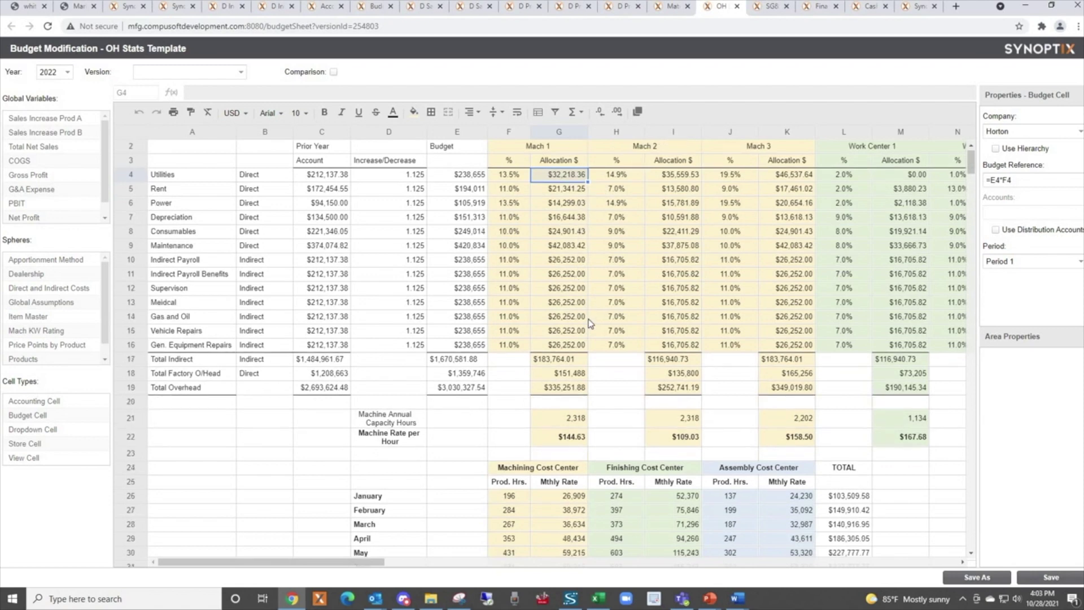
{"action": "scroll", "coordinate": [574, 363], "scroll_direction": "down", "scroll_amount": 2}
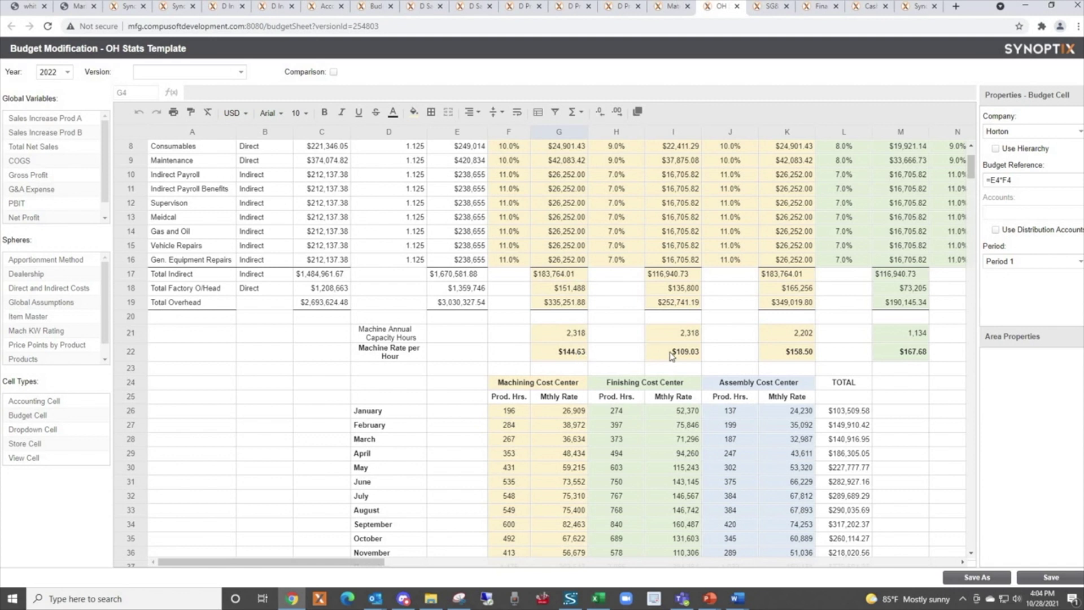
Inspect the January Mthly Rate formulas of the Machining, Finishing and Assembly Cost Centers and the January TOTAL cell
{"action": "scroll", "coordinate": [685, 323], "scroll_direction": "down", "scroll_amount": 2}
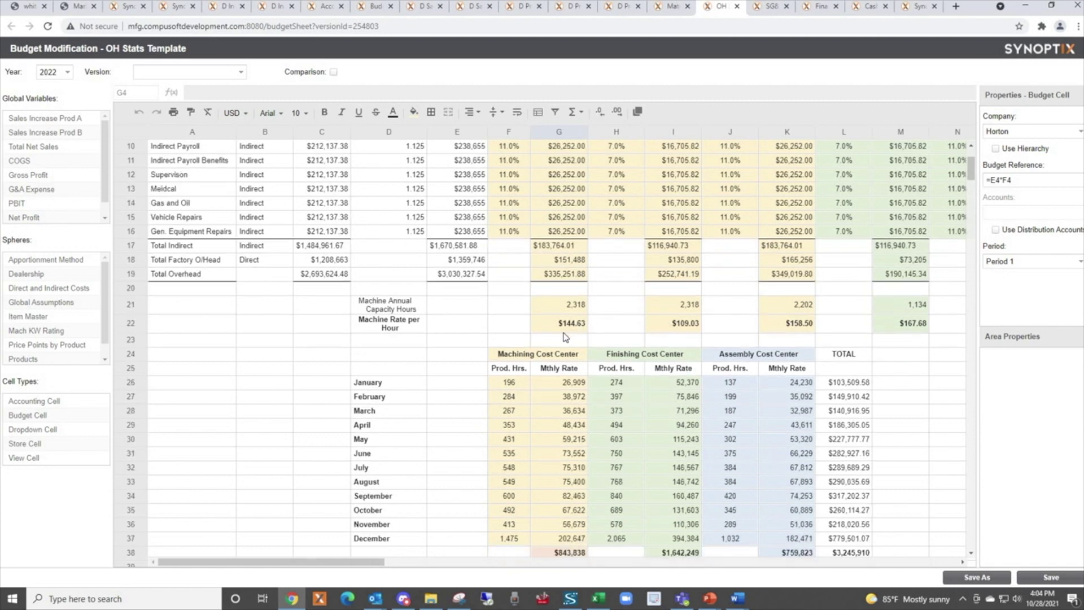
{"action": "scroll", "coordinate": [559, 335], "scroll_direction": "down", "scroll_amount": 2}
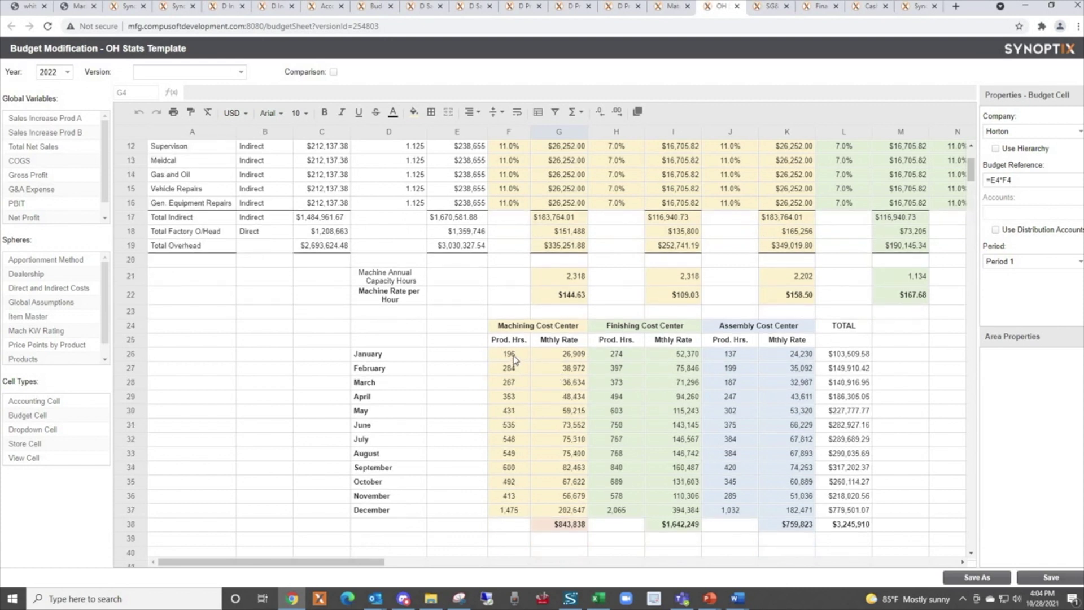
{"action": "left_click", "coordinate": [567, 355]}
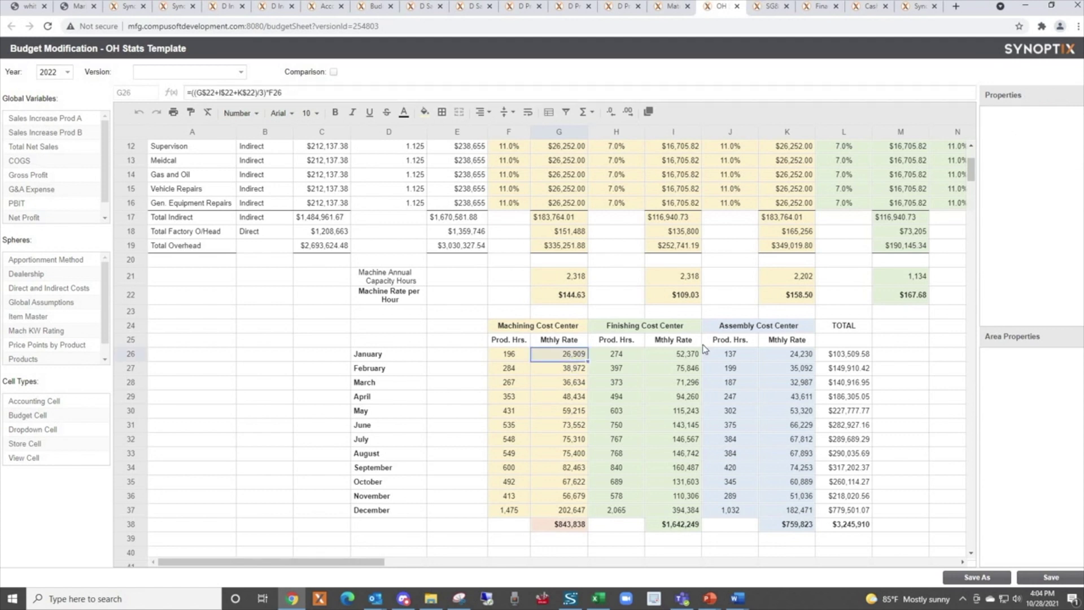
{"action": "left_click", "coordinate": [678, 358]}
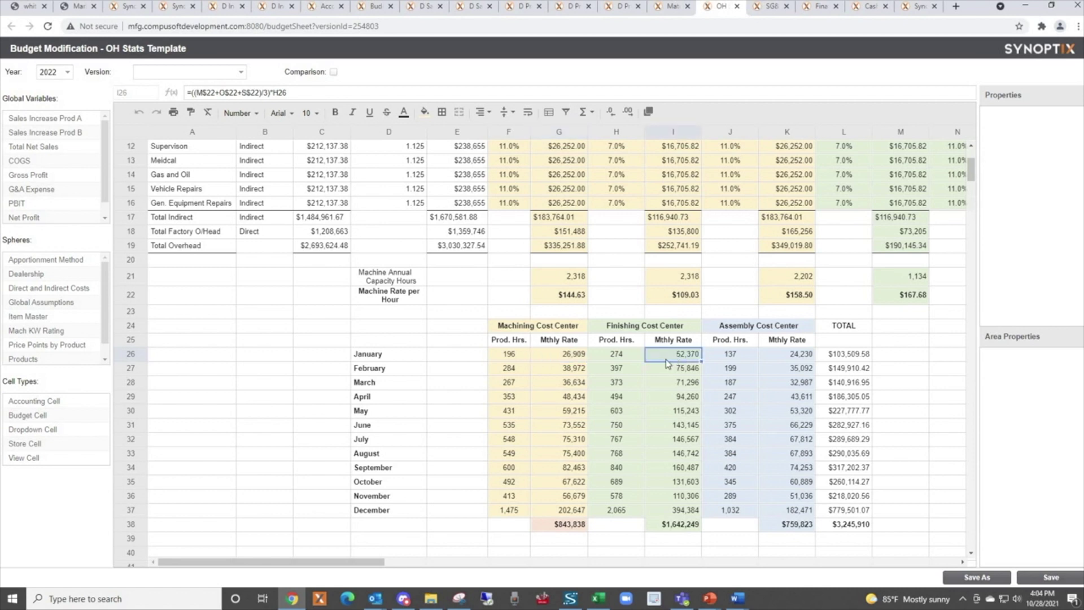
{"action": "left_click", "coordinate": [783, 359]}
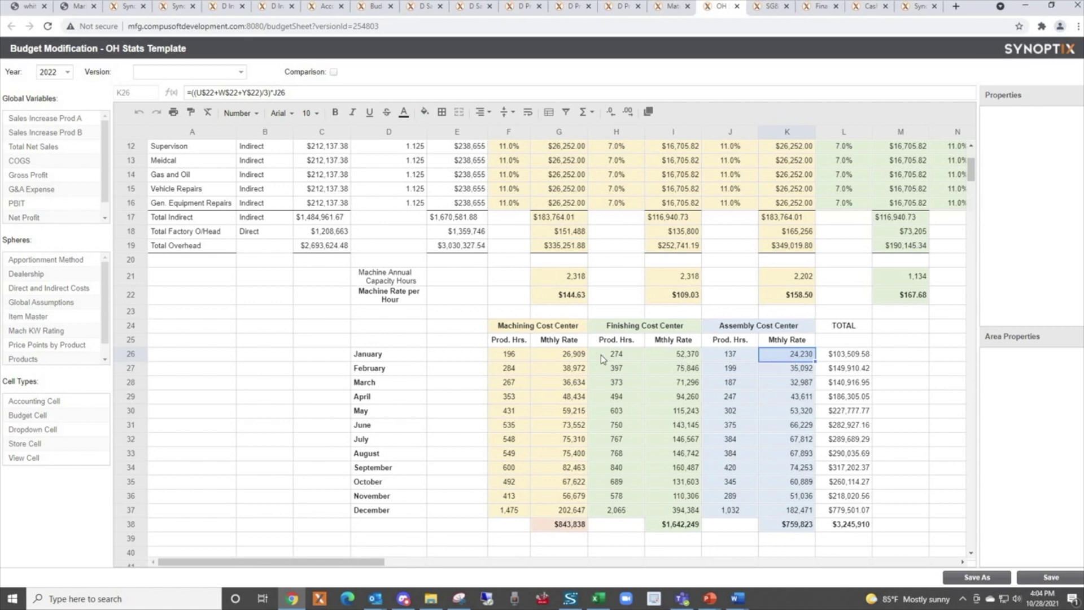
{"action": "left_click", "coordinate": [834, 358]}
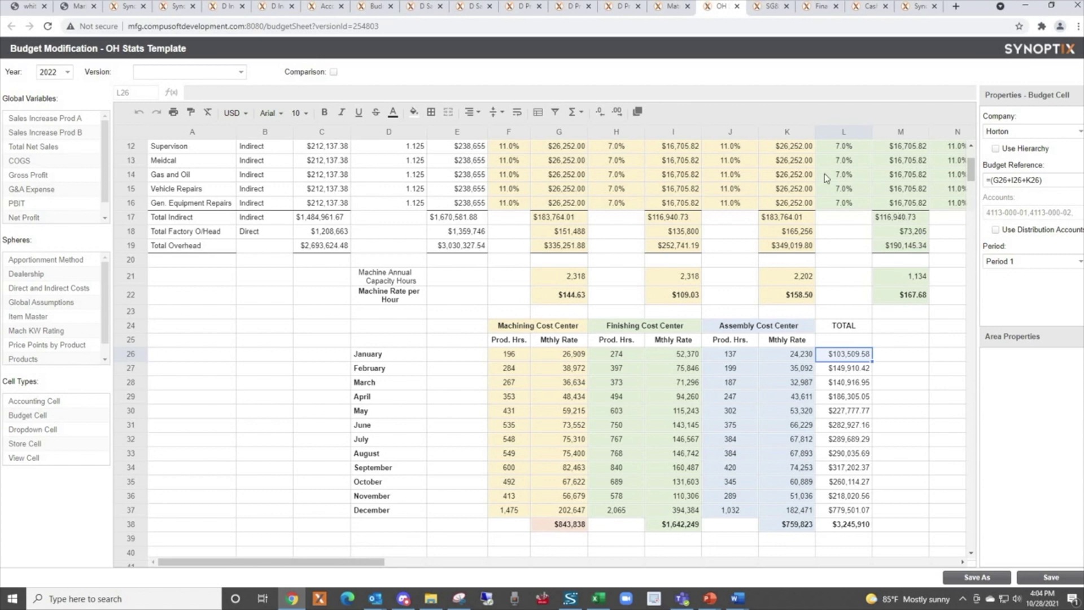
View the SG&A Expense Template A, and set the Percent Variance Tolerance in Final Budget Approval to 4%
{"action": "left_click", "coordinate": [770, 7]}
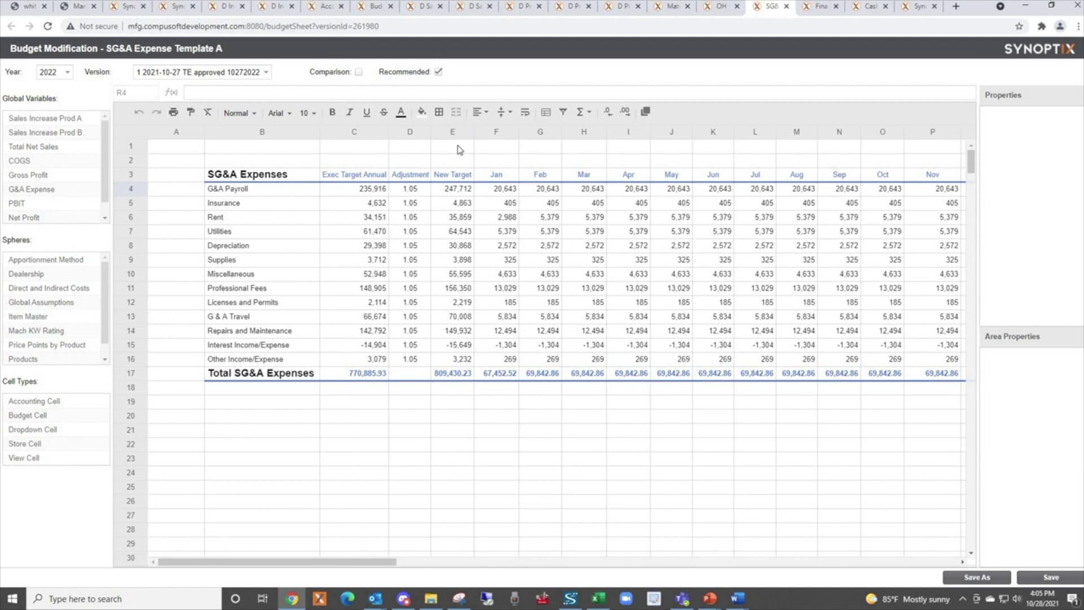
{"action": "left_click", "coordinate": [819, 7]}
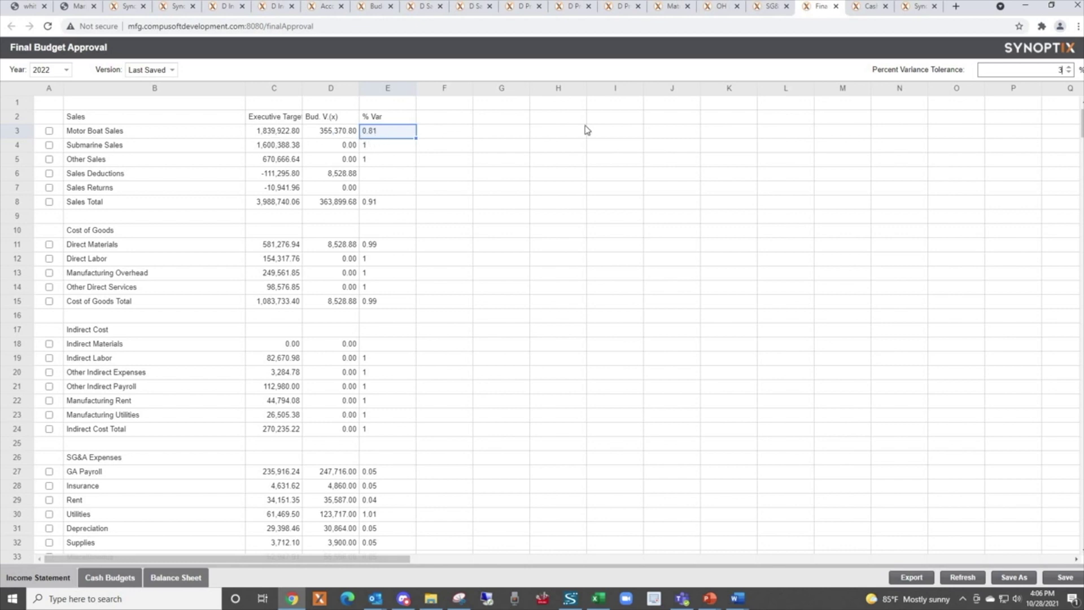
{"action": "left_click", "coordinate": [1069, 69]}
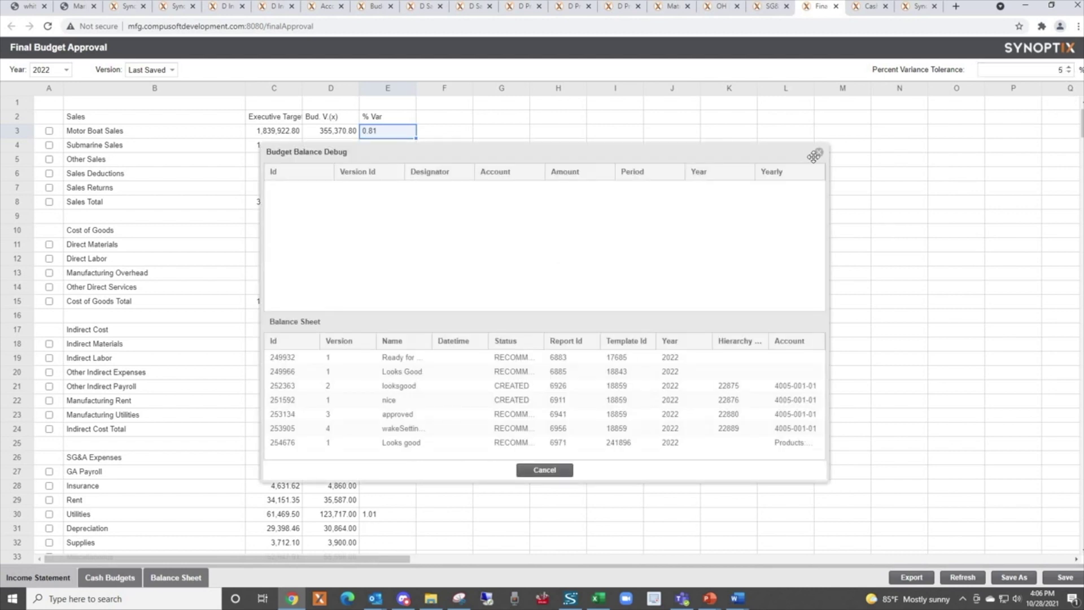
{"action": "left_click", "coordinate": [544, 469]}
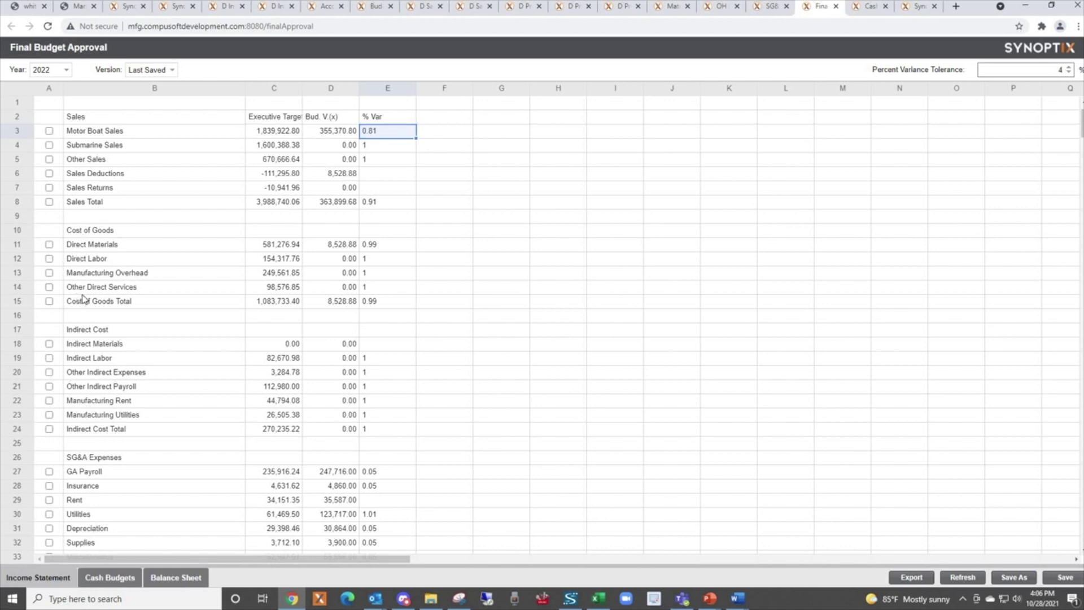
Review the Executive Target, budget and % Var columns for Sales through SG&A Expenses in the Final Budget Approval income statement
{"action": "scroll", "coordinate": [84, 298], "scroll_direction": "down", "scroll_amount": 2}
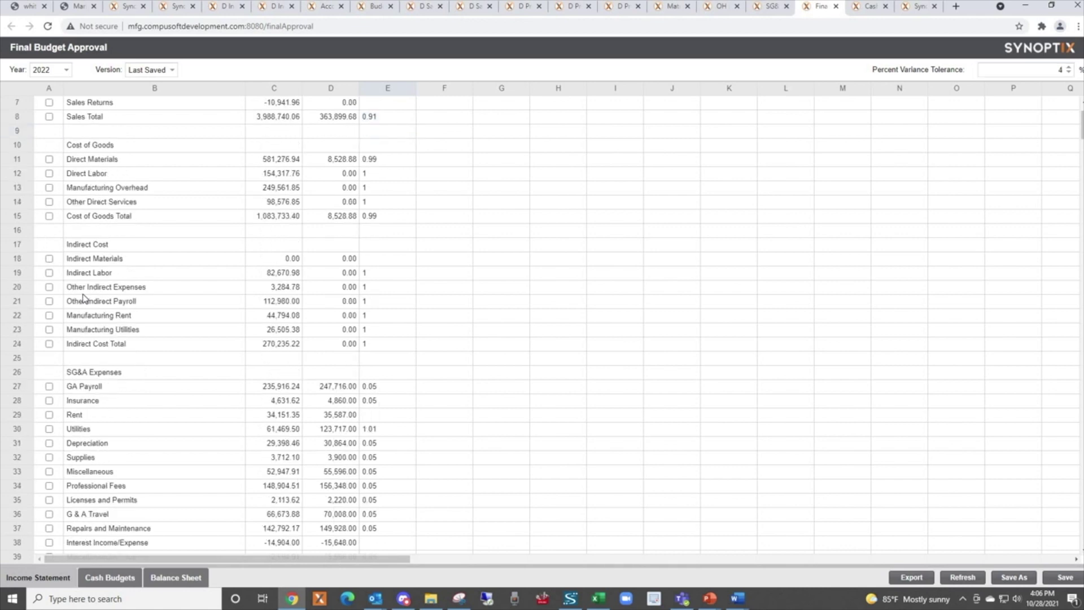
{"action": "scroll", "coordinate": [84, 298], "scroll_direction": "down", "scroll_amount": 1}
{"action": "scroll", "coordinate": [83, 298], "scroll_direction": "up", "scroll_amount": 1}
{"action": "scroll", "coordinate": [84, 298], "scroll_direction": "up", "scroll_amount": 2}
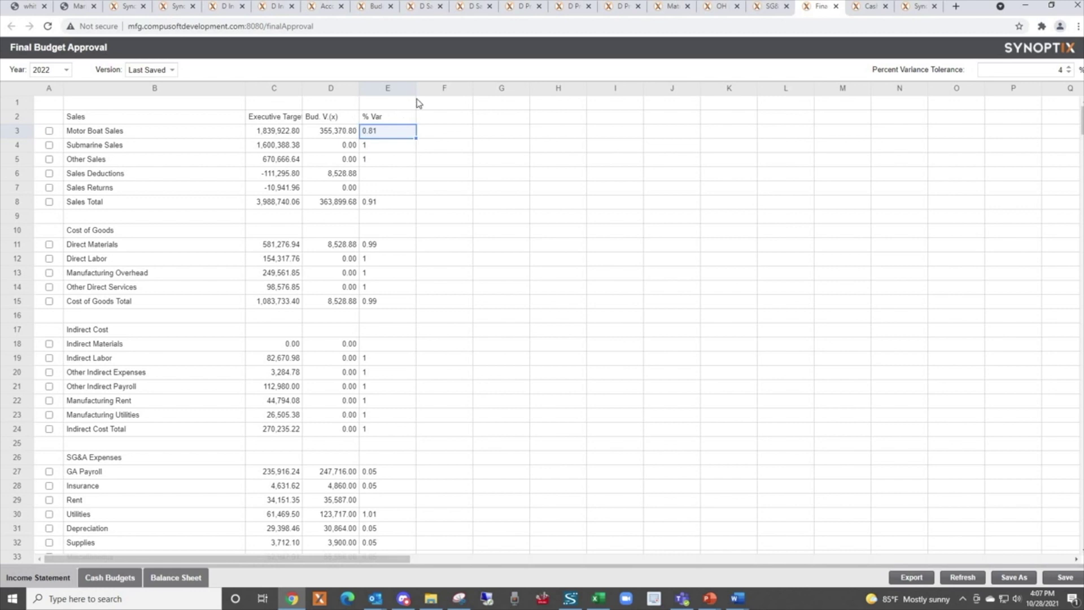
Open the Cash Budget Template and review the monthly opening balance, Cash Receipts and Cash Disbursements
{"action": "left_click", "coordinate": [870, 6]}
{"action": "scroll", "coordinate": [408, 257], "scroll_direction": "down", "scroll_amount": 1}
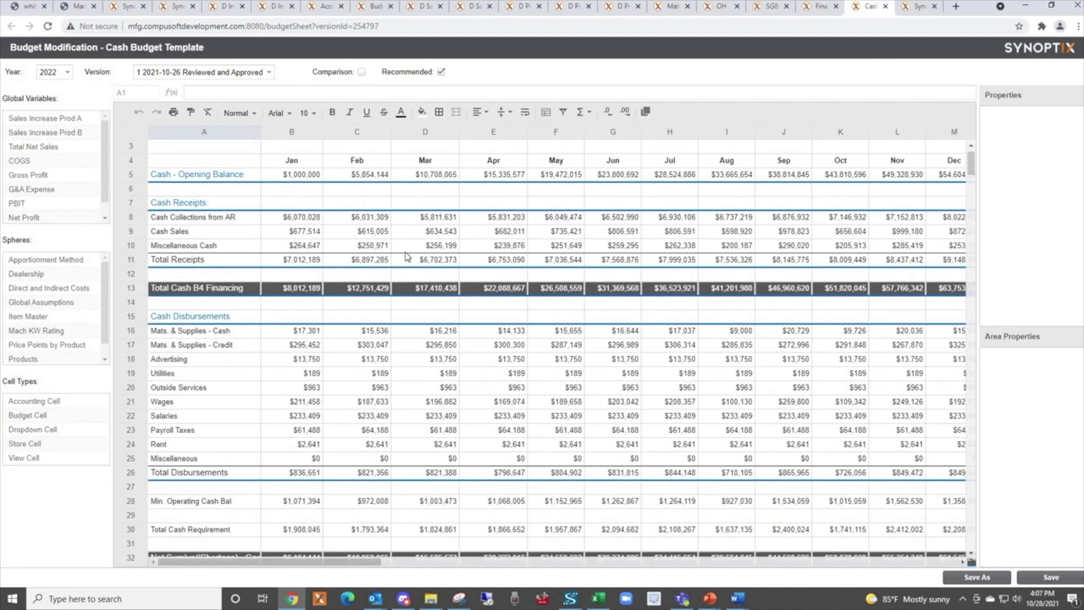
{"action": "scroll", "coordinate": [408, 257], "scroll_direction": "up", "scroll_amount": 1}
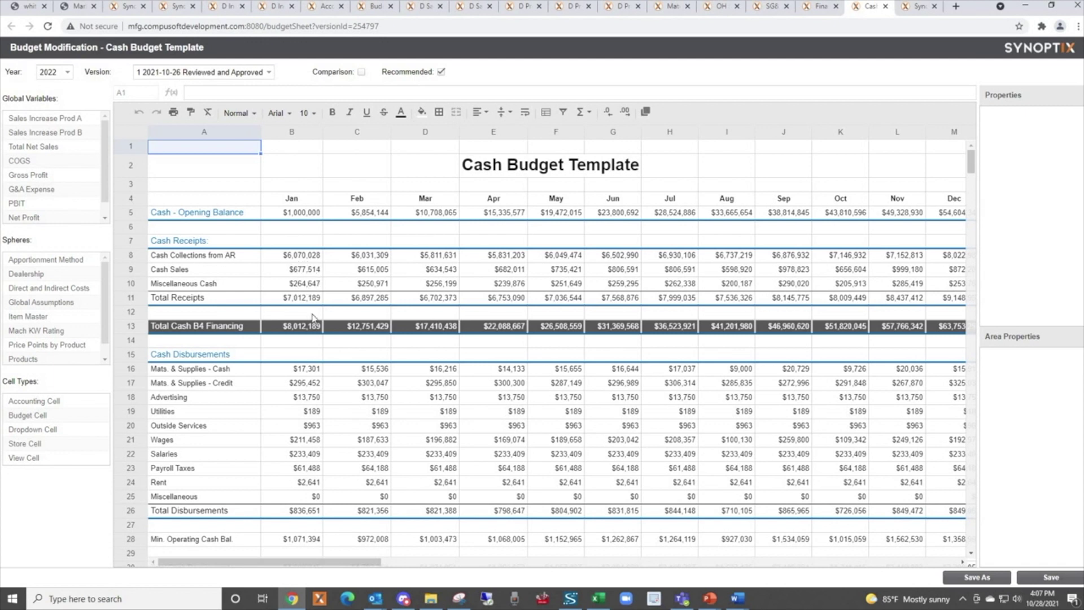
{"action": "scroll", "coordinate": [292, 378], "scroll_direction": "down", "scroll_amount": 1}
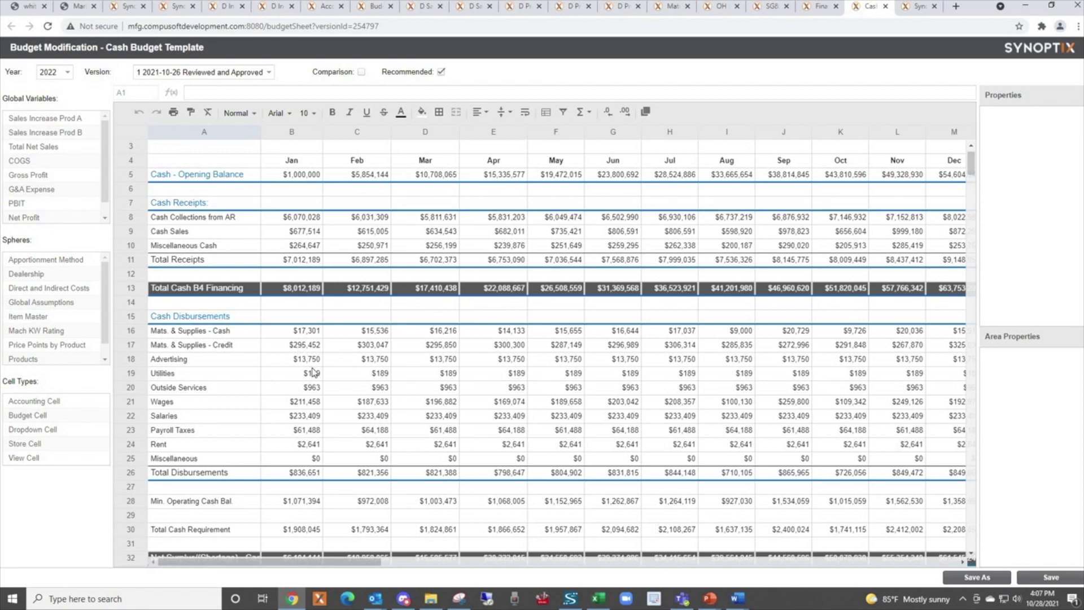
{"action": "scroll", "coordinate": [312, 367], "scroll_direction": "down", "scroll_amount": 4}
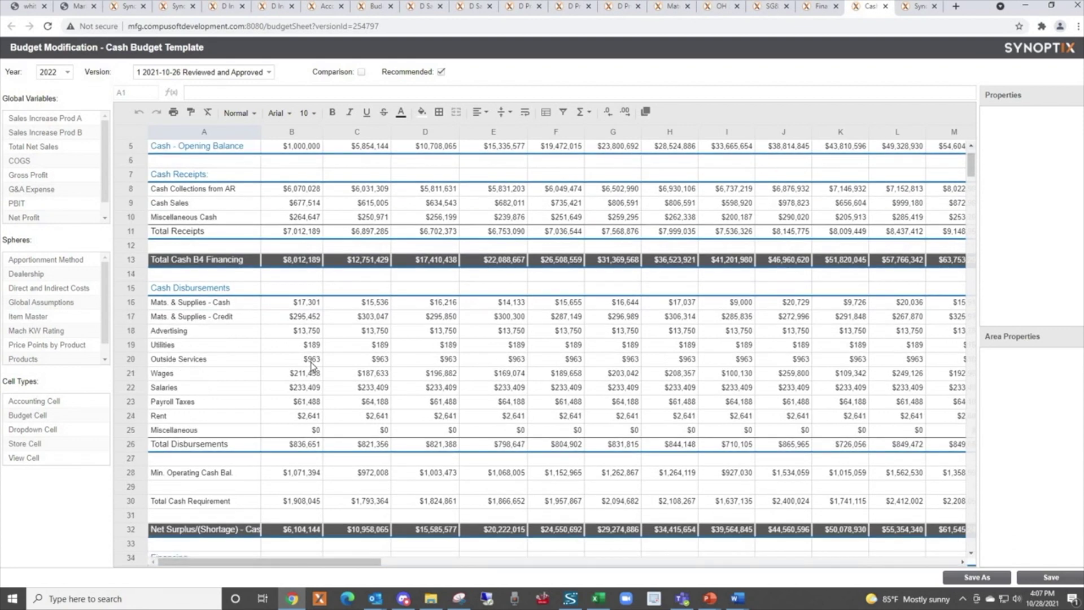
Review the cash requirement, Net Surplus/(Shortage), Financing and Net Cash Balance - Closing rows of the Cash Budget Template
{"action": "scroll", "coordinate": [312, 367], "scroll_direction": "down", "scroll_amount": 2}
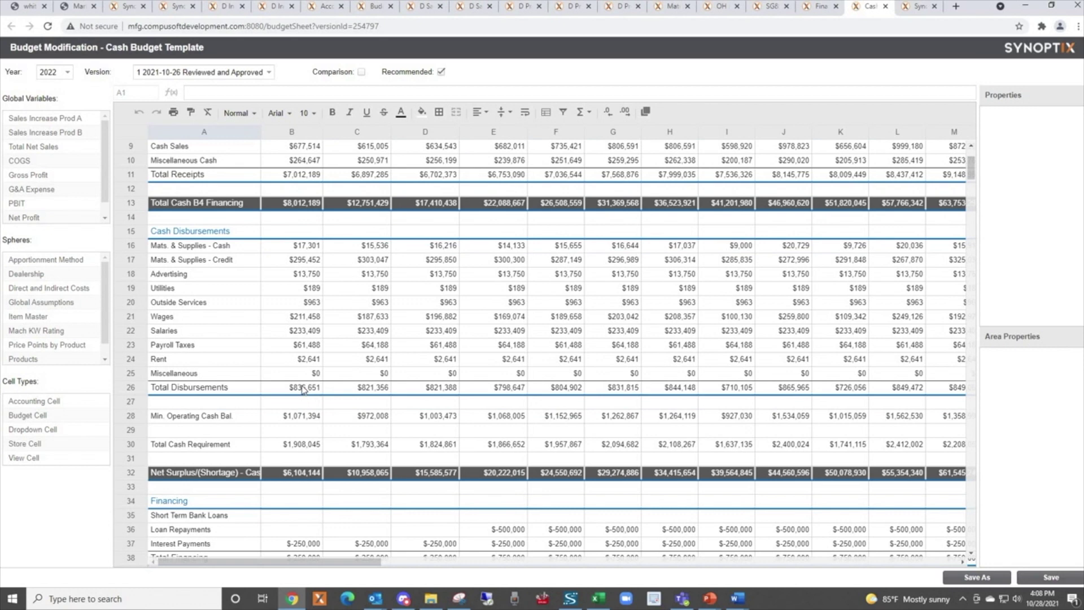
{"action": "scroll", "coordinate": [303, 390], "scroll_direction": "down", "scroll_amount": 2}
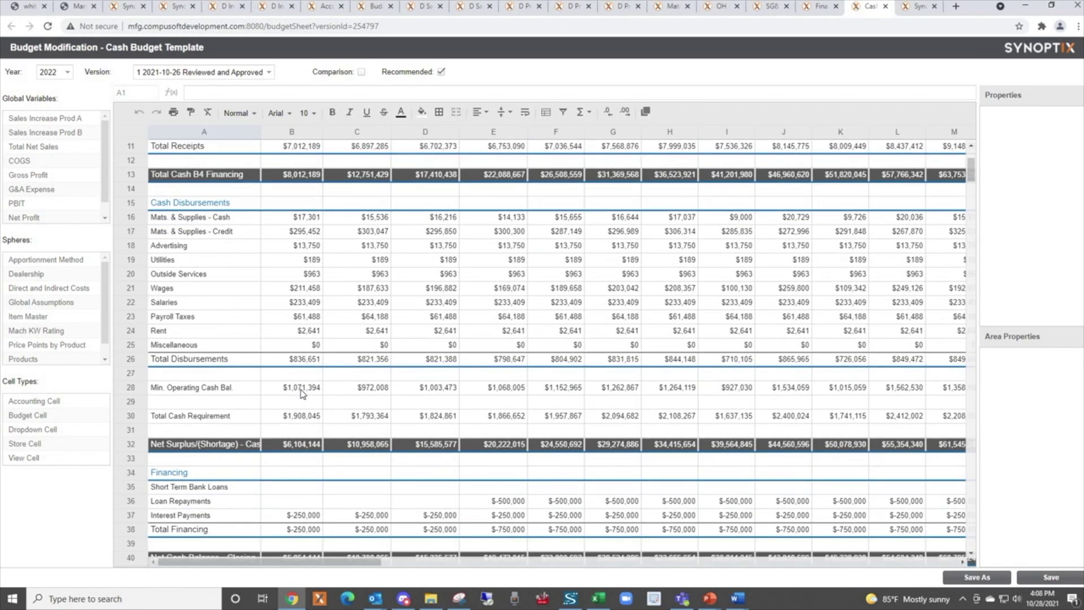
{"action": "scroll", "coordinate": [303, 398], "scroll_direction": "down", "scroll_amount": 1}
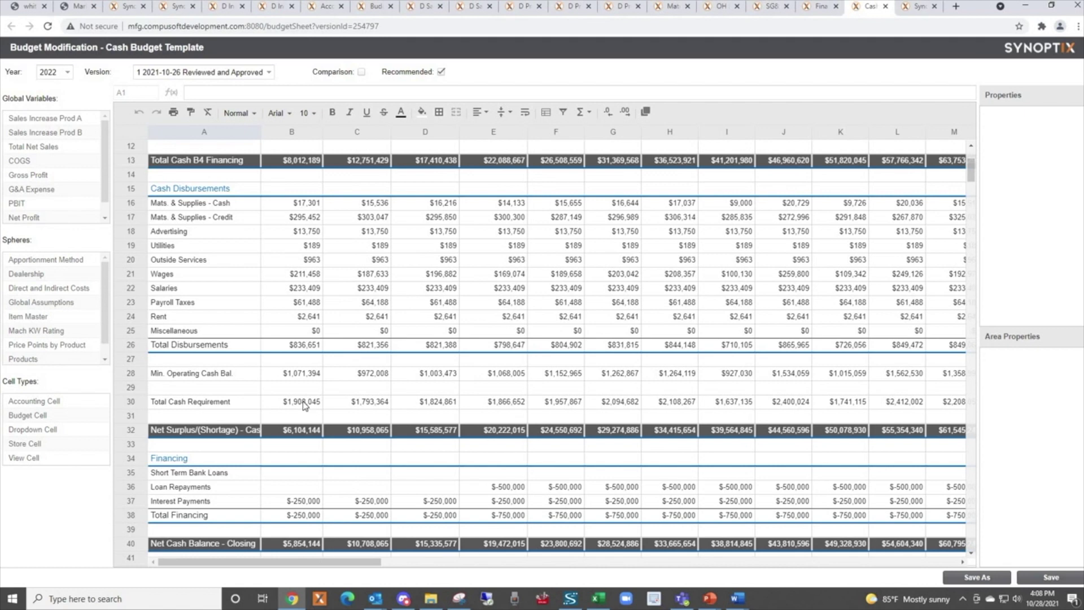
{"action": "scroll", "coordinate": [304, 405], "scroll_direction": "down", "scroll_amount": 7}
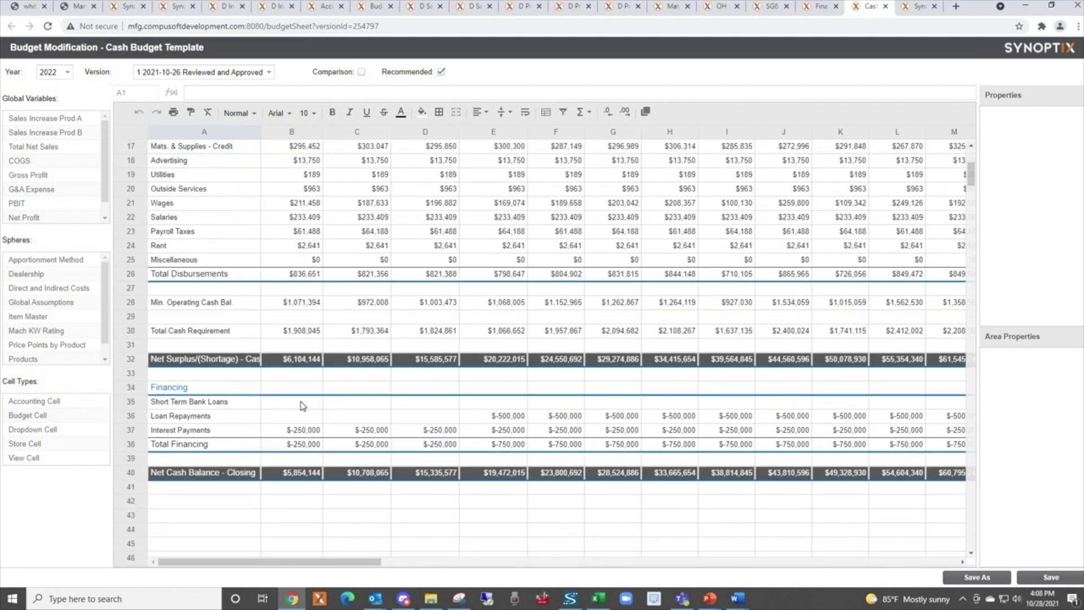
{"action": "scroll", "coordinate": [303, 405], "scroll_direction": "down", "scroll_amount": 2}
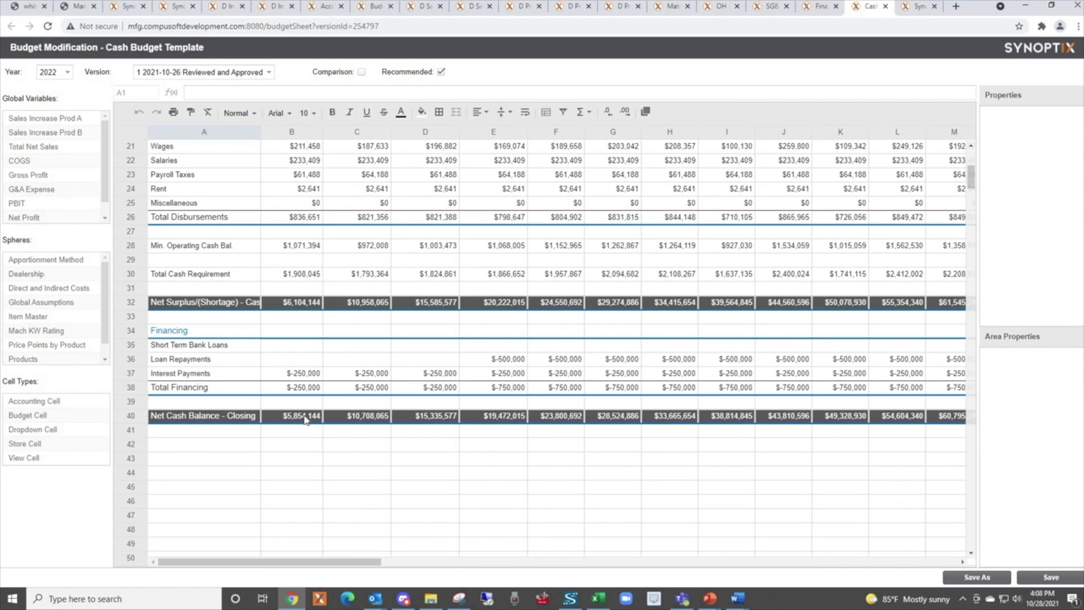
Review the Cash Budget Template from Net Cash Balance - Closing back up through Cash Disbursements and Cash Receipts to the opening balance
{"action": "scroll", "coordinate": [303, 423], "scroll_direction": "up", "scroll_amount": 1}
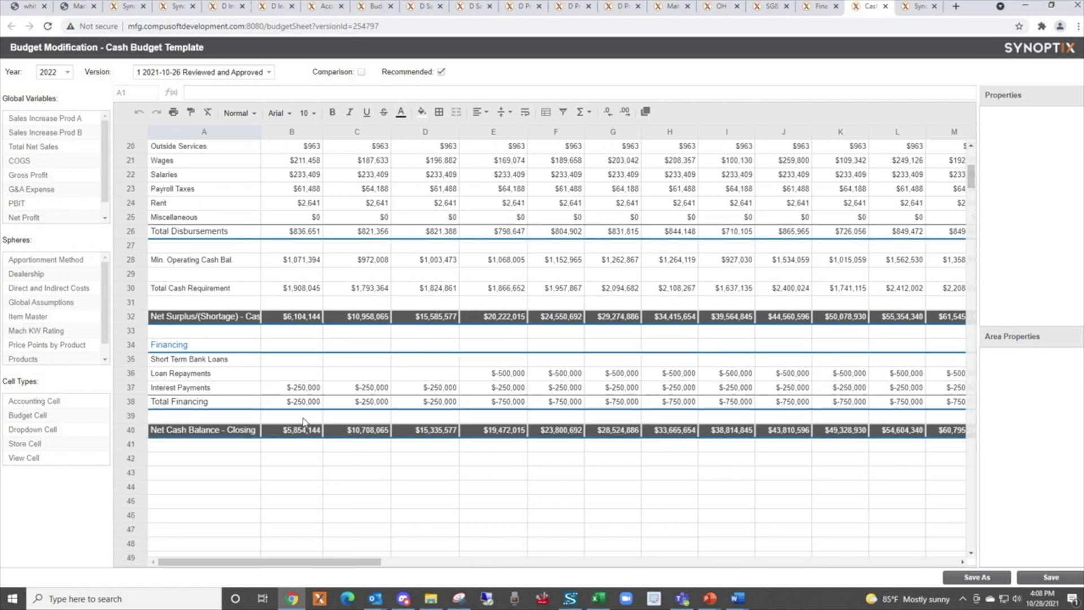
{"action": "scroll", "coordinate": [303, 422], "scroll_direction": "up", "scroll_amount": 7}
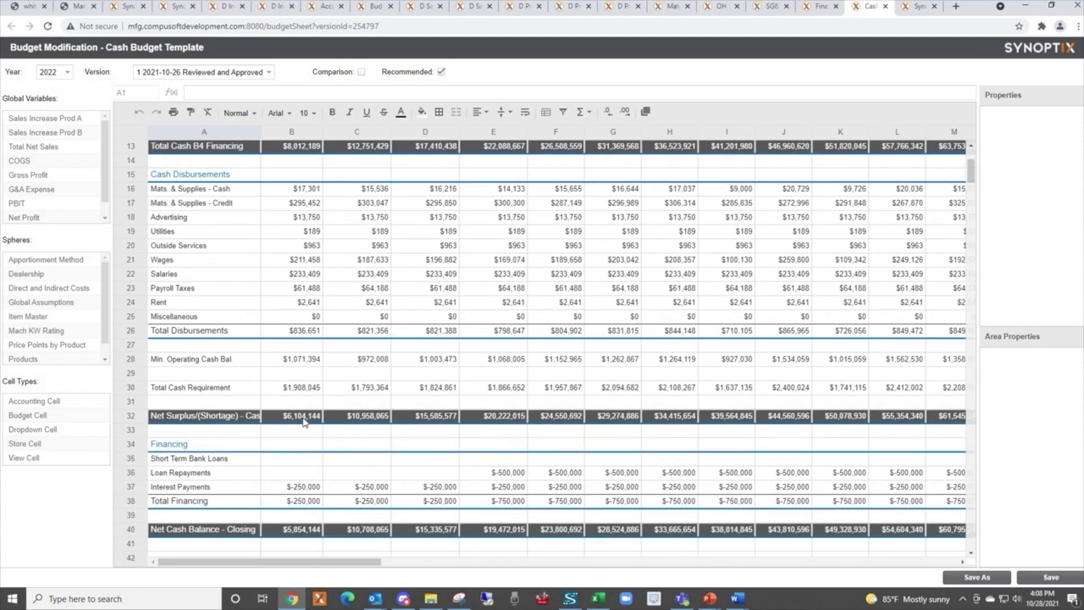
{"action": "scroll", "coordinate": [304, 423], "scroll_direction": "up", "scroll_amount": 12}
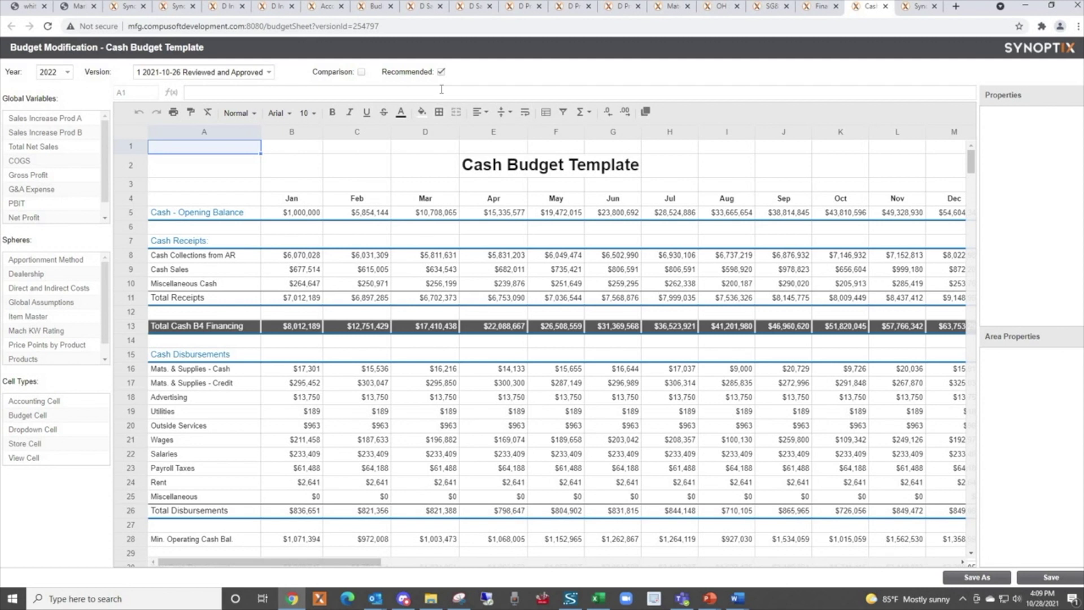
Show the Horton Boats 2022 hierarchy with its approval statuses in Budget Details, and return to the Final Budget Approval income statement
{"action": "left_click", "coordinate": [377, 6]}
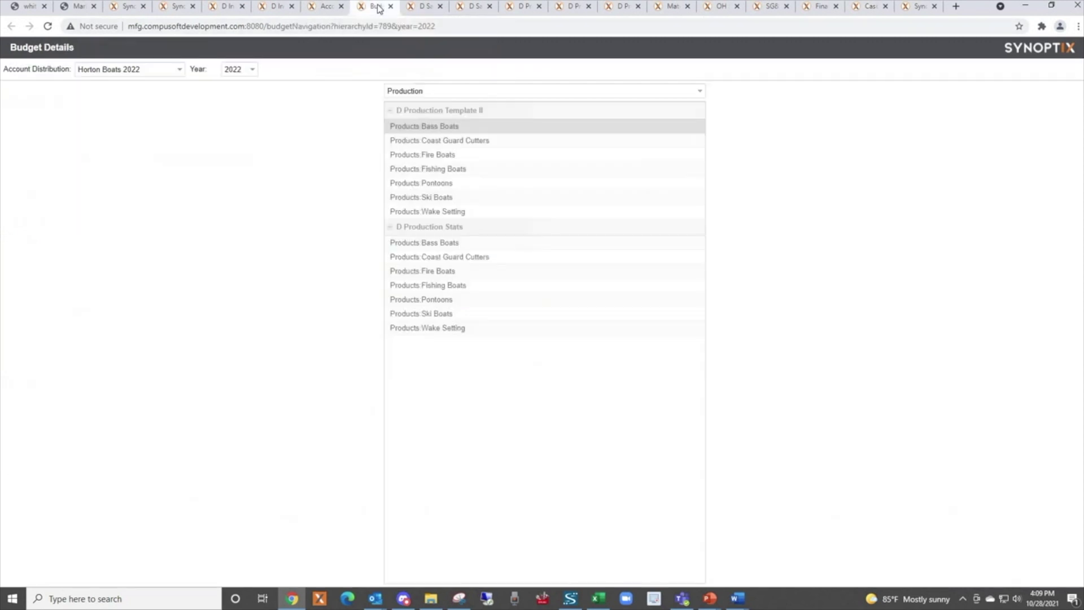
{"action": "left_click", "coordinate": [442, 90]}
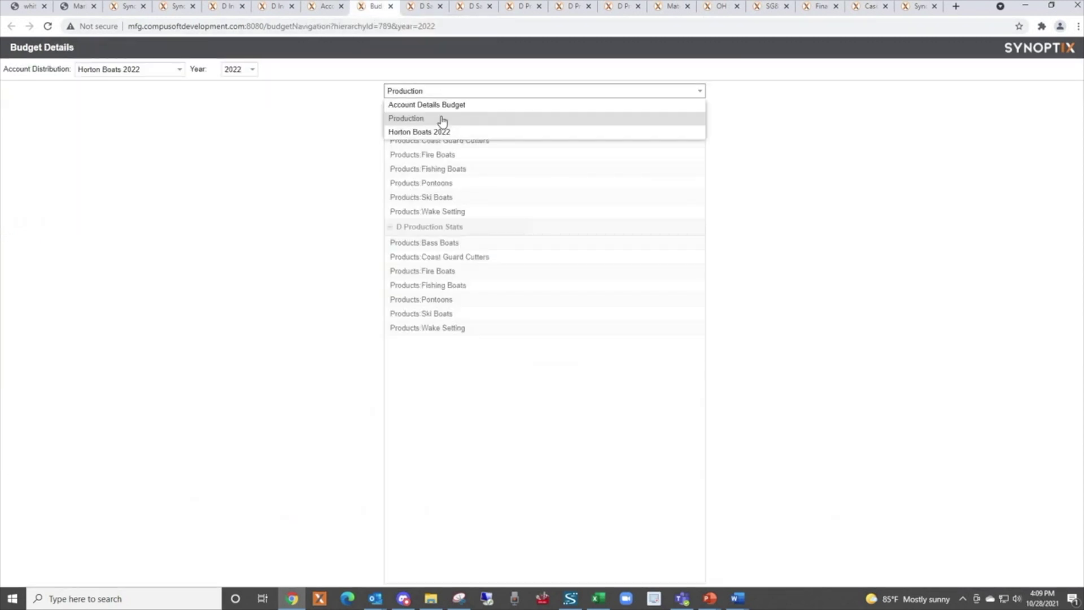
{"action": "left_click", "coordinate": [444, 133]}
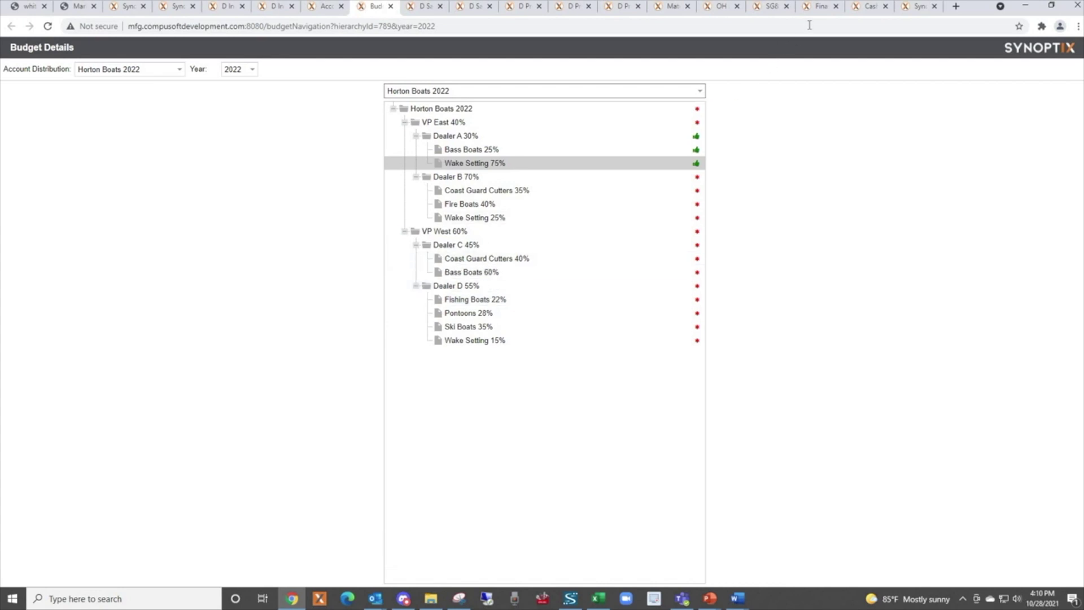
{"action": "left_click", "coordinate": [818, 7]}
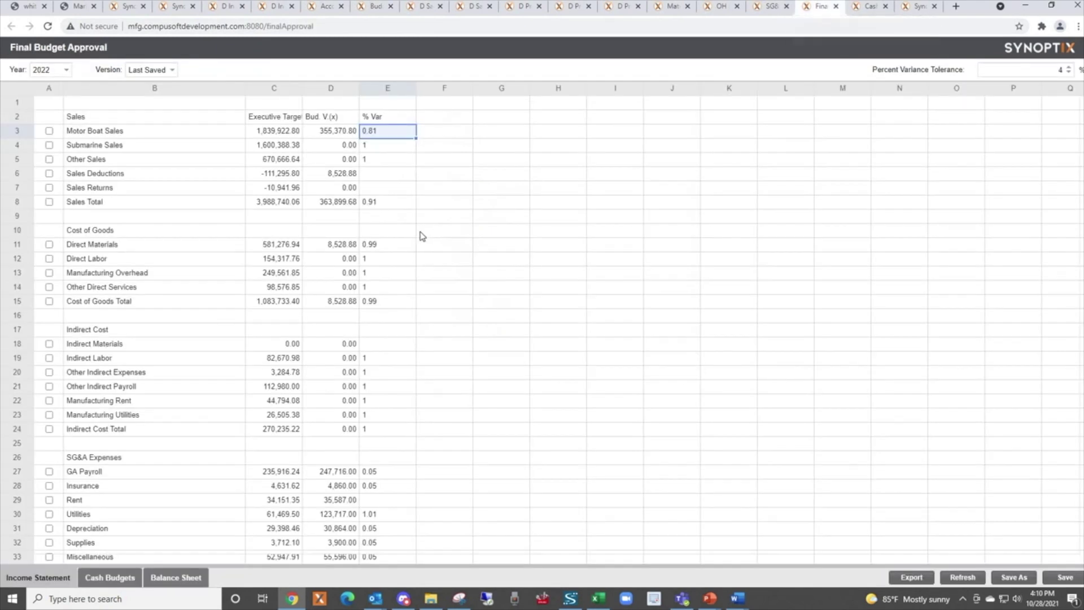